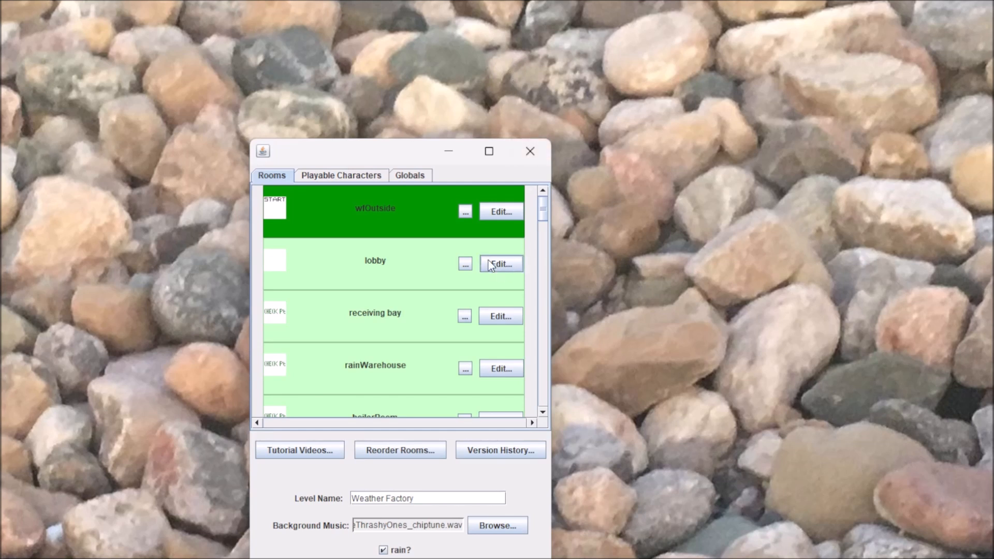
Step: Open the global custom projectiles list, open the malachite missile for editing, and move both windows into clear view
{"action": "left_click", "coordinate": [422, 177]}
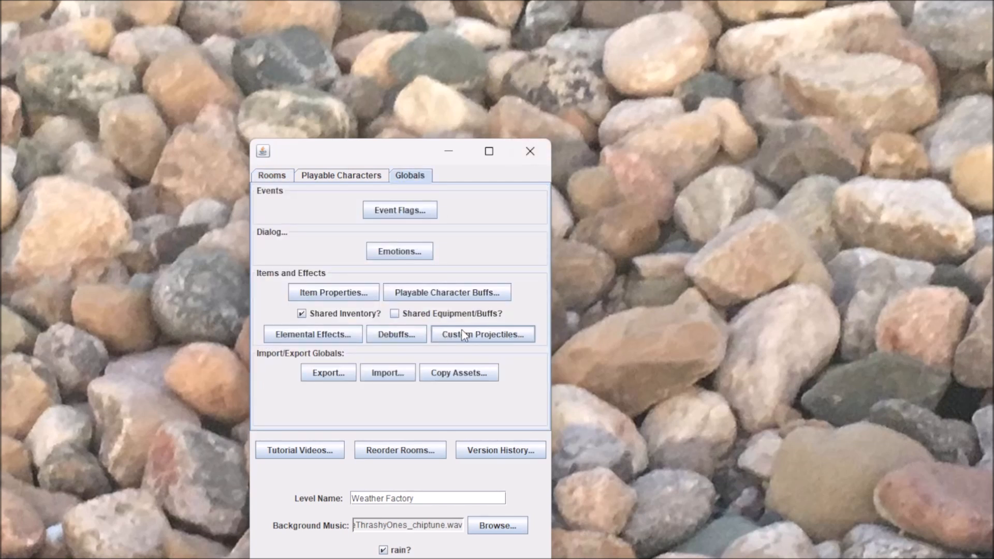
{"action": "left_click", "coordinate": [501, 342]}
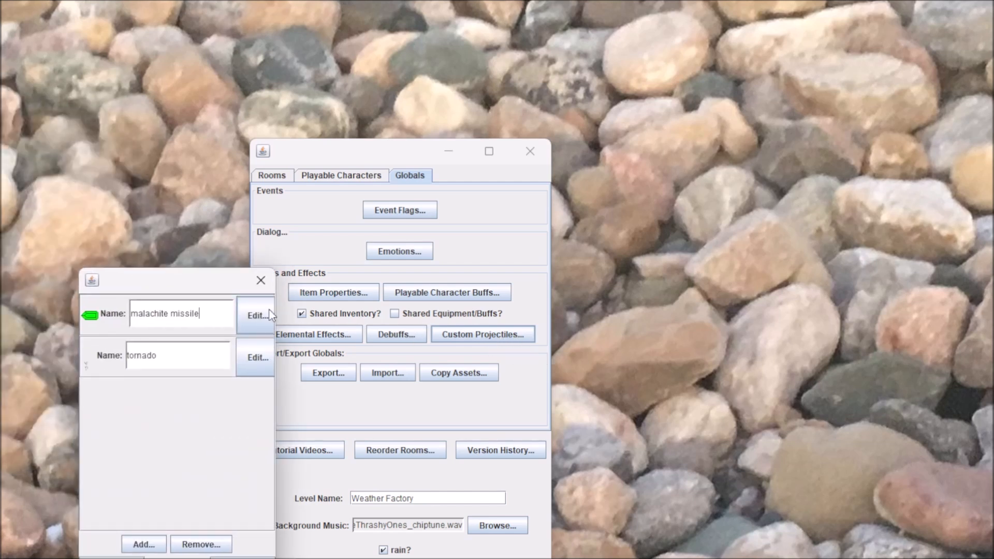
{"action": "left_click_drag", "start_coordinate": [185, 287], "coordinate": [695, 244]}
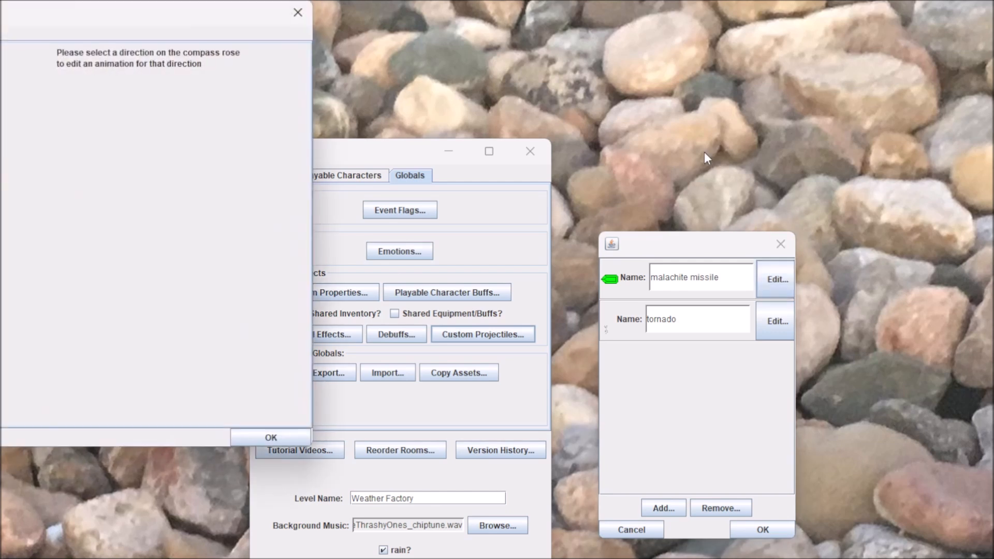
{"action": "left_click_drag", "start_coordinate": [157, 18], "coordinate": [651, 123]}
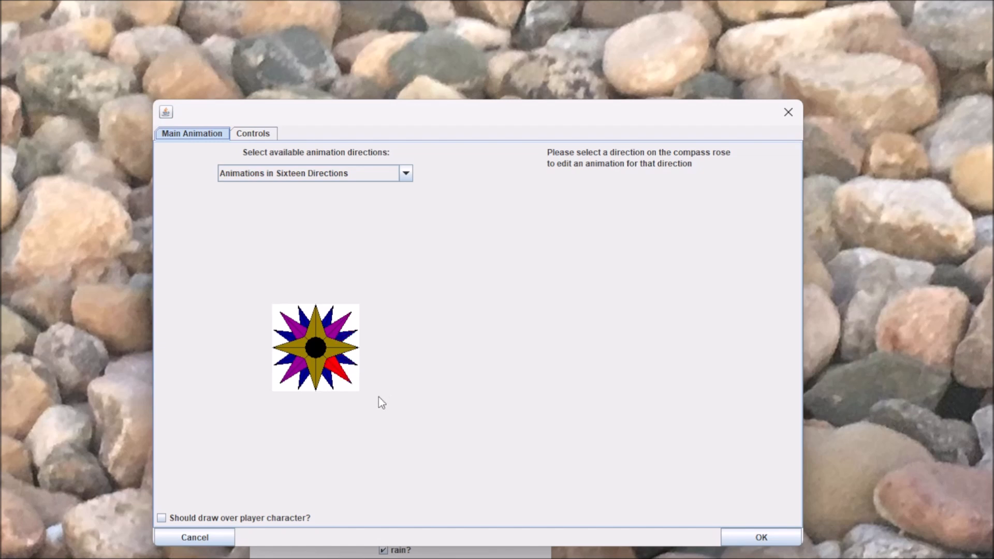
Step: Review the available animation direction options and preview the missile's frames from east-northeast around to southeast
{"action": "left_click", "coordinate": [373, 177]}
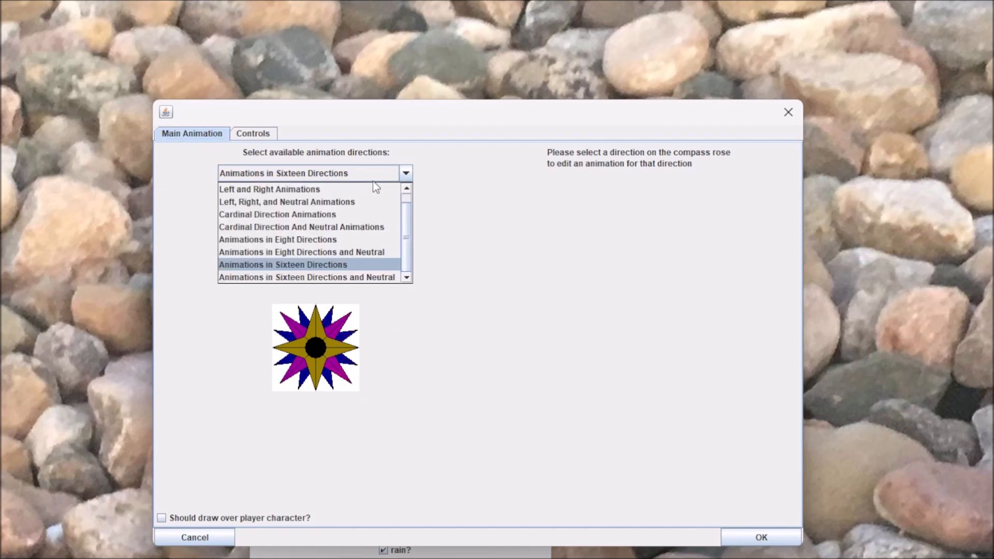
{"action": "left_click", "coordinate": [473, 242]}
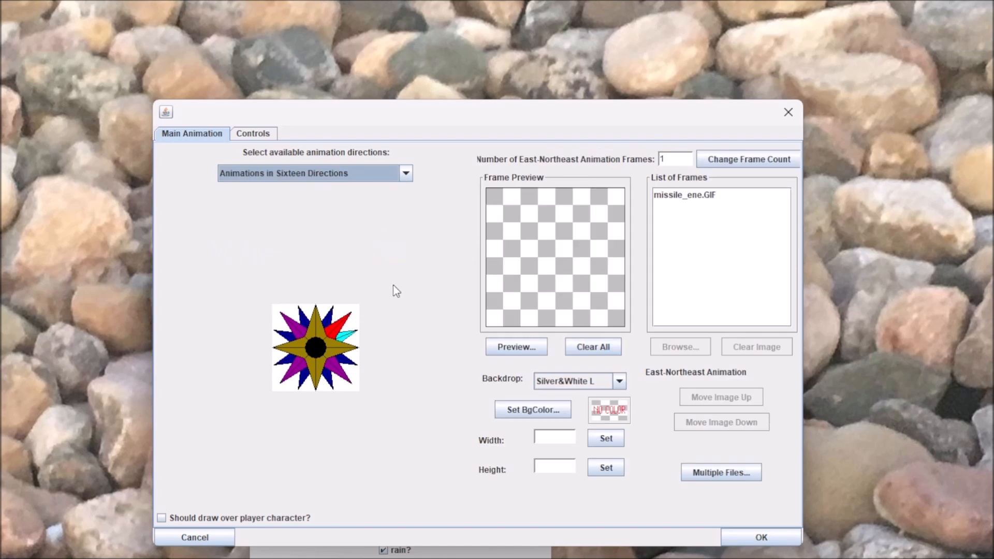
{"action": "left_click", "coordinate": [729, 226]}
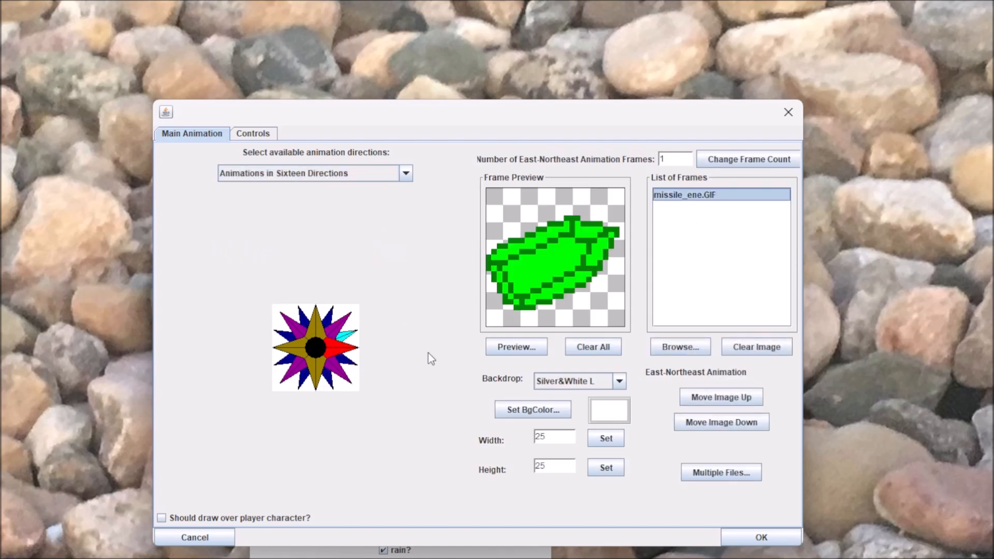
{"action": "left_click", "coordinate": [344, 349]}
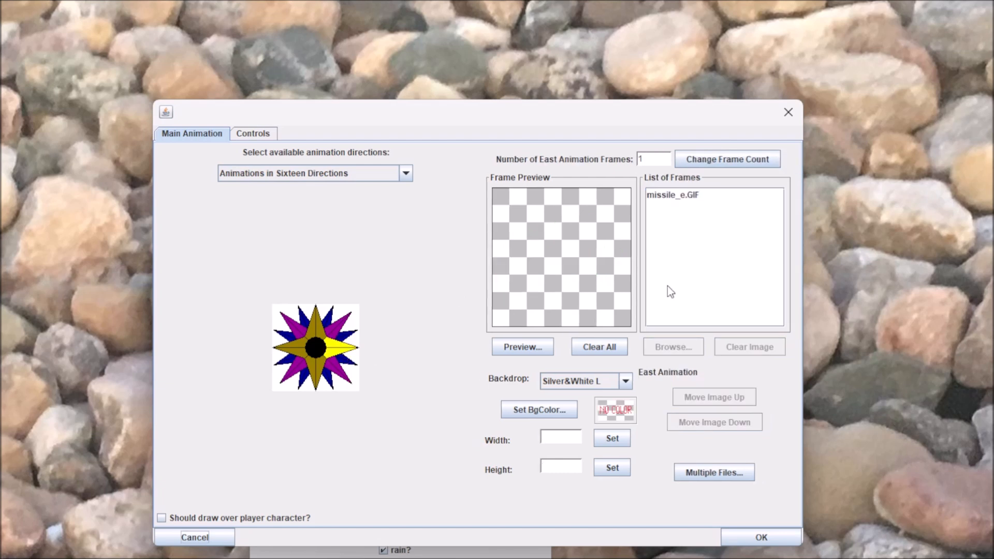
{"action": "left_click", "coordinate": [710, 263]}
{"action": "left_click", "coordinate": [362, 361]}
{"action": "left_click", "coordinate": [704, 280]}
{"action": "left_click", "coordinate": [340, 369]}
{"action": "left_click", "coordinate": [733, 262]}
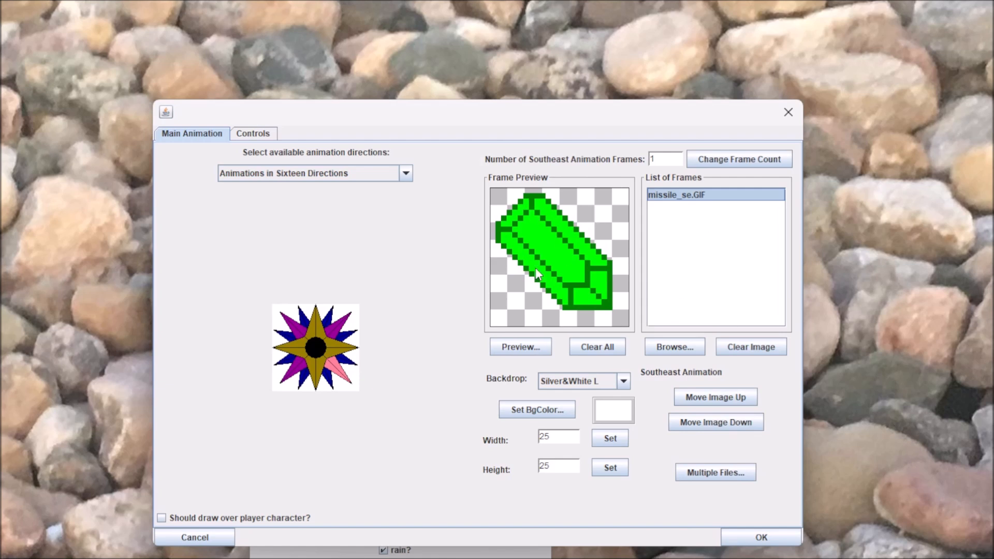
Step: Preview the missile's south-southeast, south, west-northwest and north-northwest frames
{"action": "left_click", "coordinate": [326, 376]}
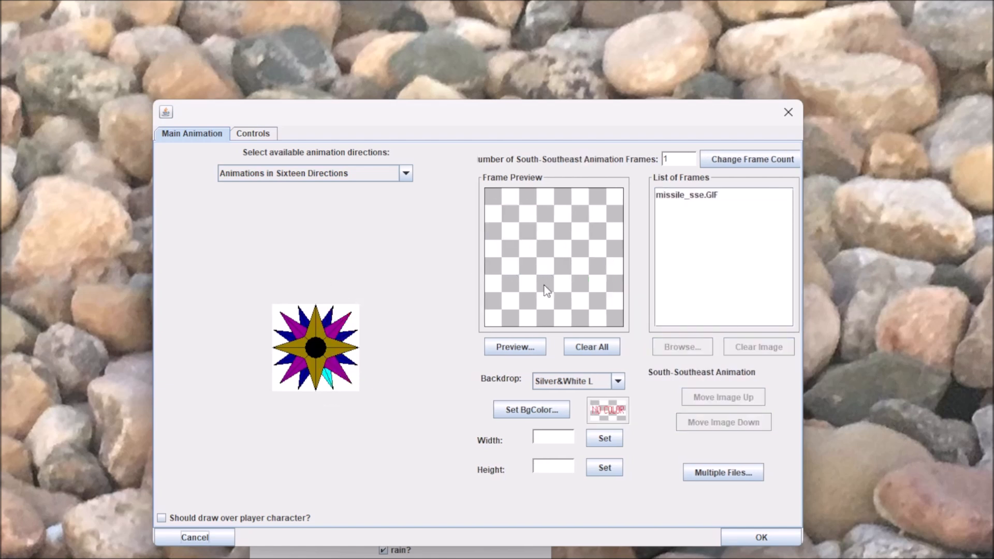
{"action": "left_click", "coordinate": [757, 233]}
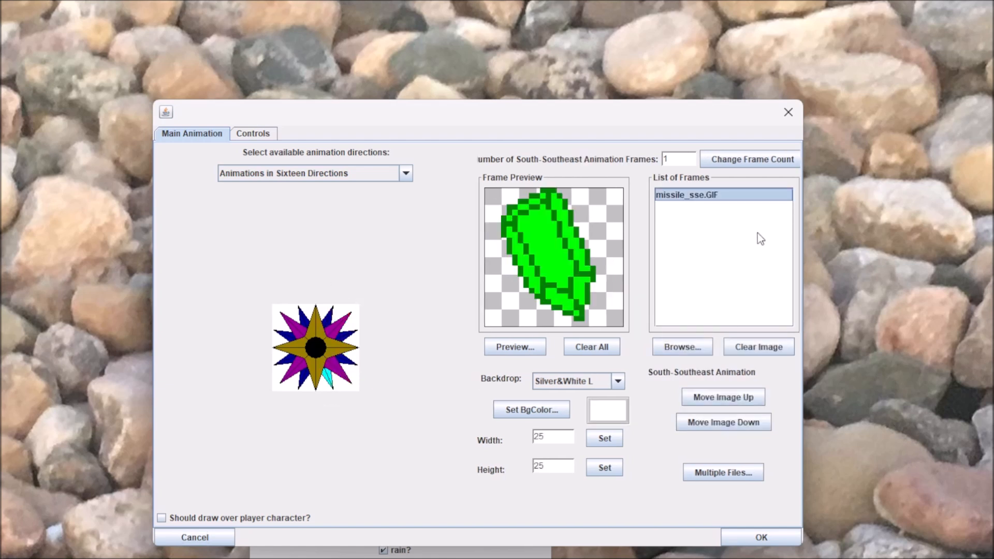
{"action": "left_click", "coordinate": [316, 379]}
{"action": "left_click", "coordinate": [763, 290]}
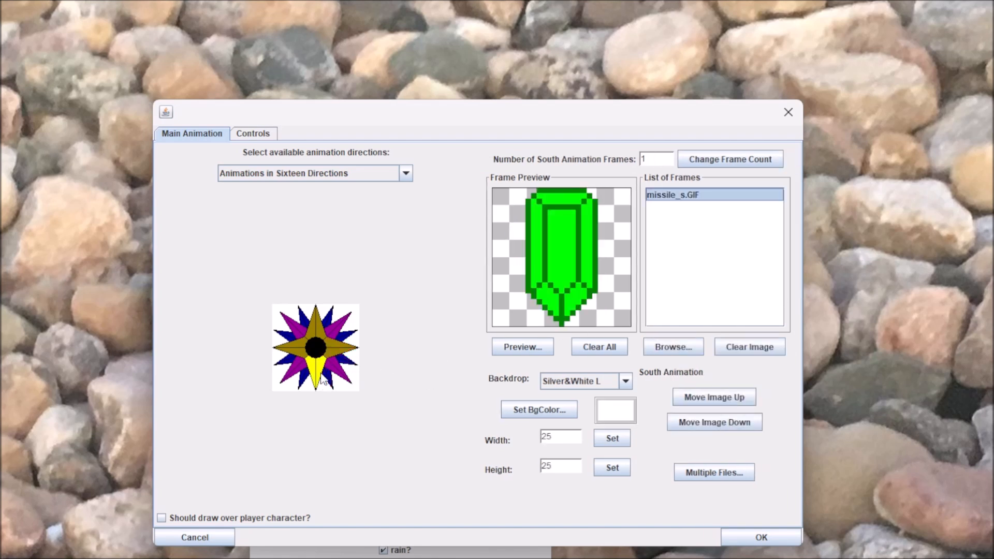
{"action": "left_click", "coordinate": [283, 335]}
{"action": "left_click", "coordinate": [686, 275]}
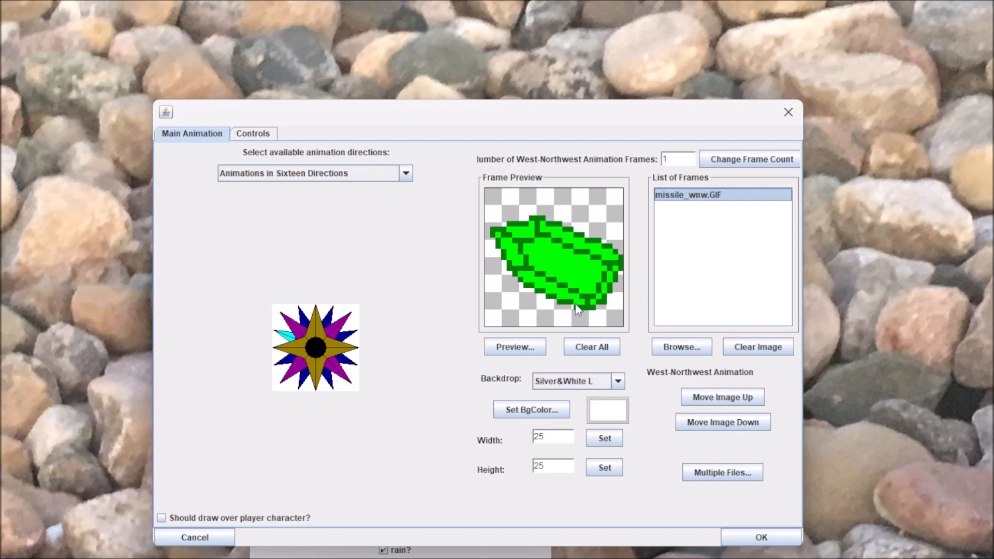
{"action": "left_click", "coordinate": [307, 320]}
{"action": "left_click", "coordinate": [706, 238]}
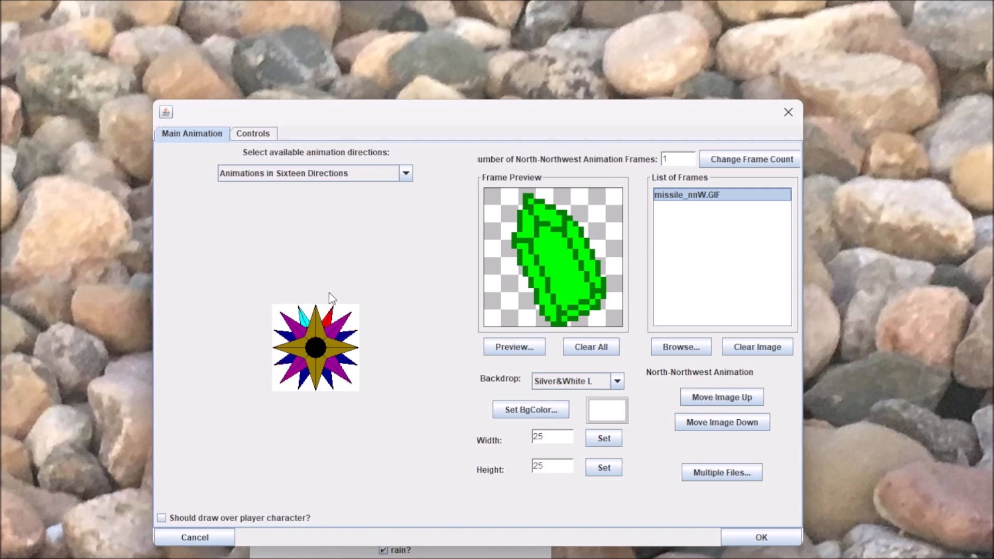
Step: Check the missile's west, east and northeast directions and preview the north-northeast frame missile_nne.GIF
{"action": "left_click", "coordinate": [285, 352]}
{"action": "left_click", "coordinate": [354, 344]}
{"action": "left_click", "coordinate": [355, 314]}
{"action": "left_click", "coordinate": [334, 313]}
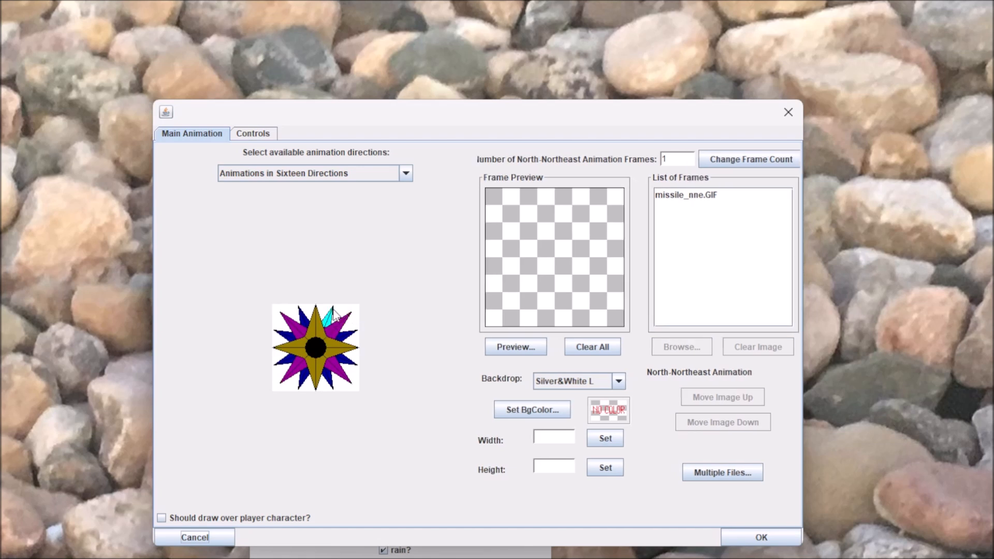
{"action": "left_click", "coordinate": [762, 255]}
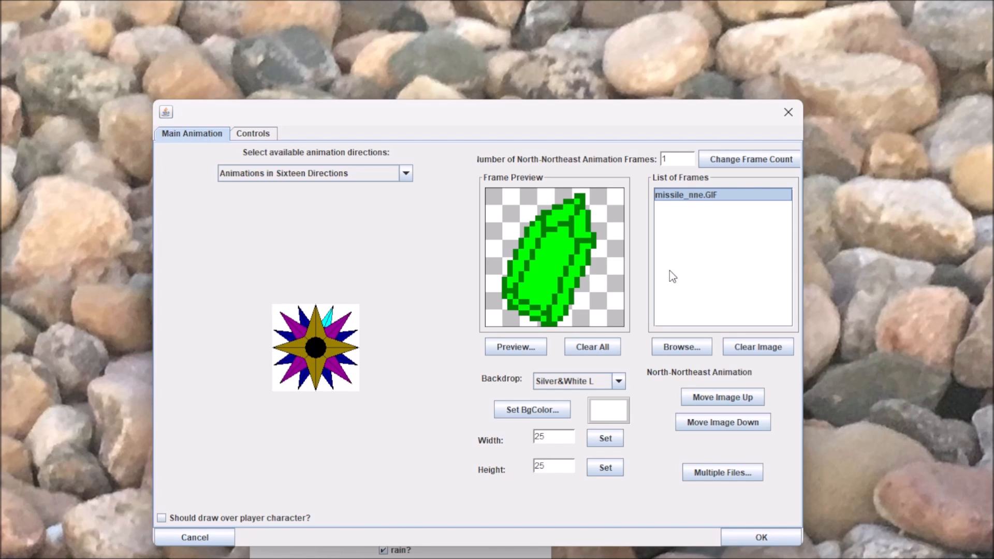
Step: Try a frame count of 4 for the north-northeast animation and restore it to 1
{"action": "left_click", "coordinate": [690, 162]}
{"action": "type", "text": "4"}
{"action": "left_click", "coordinate": [751, 164]}
{"action": "left_click_drag", "start_coordinate": [720, 253], "coordinate": [704, 233]}
{"action": "double_click", "coordinate": [669, 159]}
{"action": "type", "text": "1"}
{"action": "left_click", "coordinate": [704, 159]}
Step: Try green as the background color of missile_nne.GIF and restore it to white
{"action": "left_click", "coordinate": [702, 307]}
{"action": "left_click", "coordinate": [562, 411]}
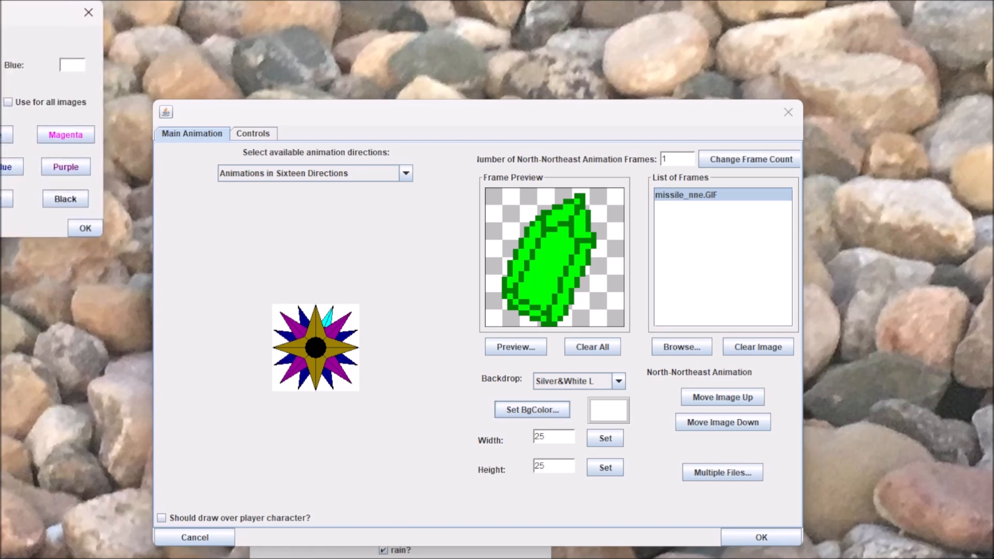
{"action": "left_click", "coordinate": [83, 229]}
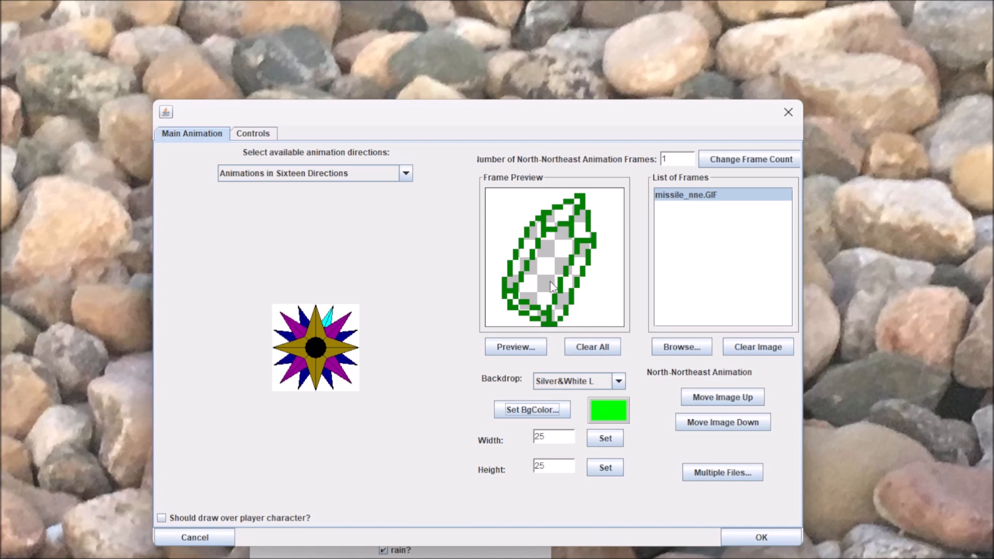
{"action": "left_click", "coordinate": [531, 415]}
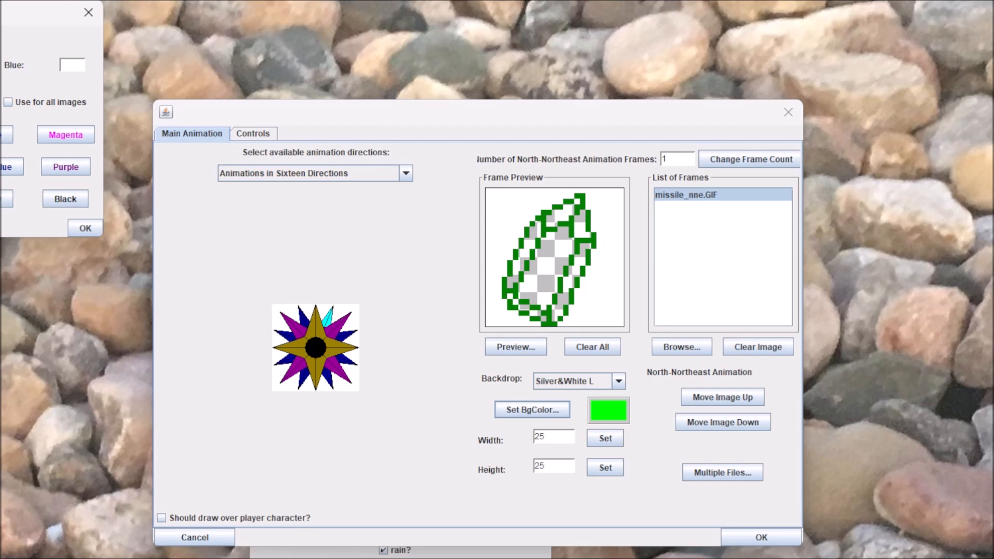
{"action": "left_click", "coordinate": [80, 228]}
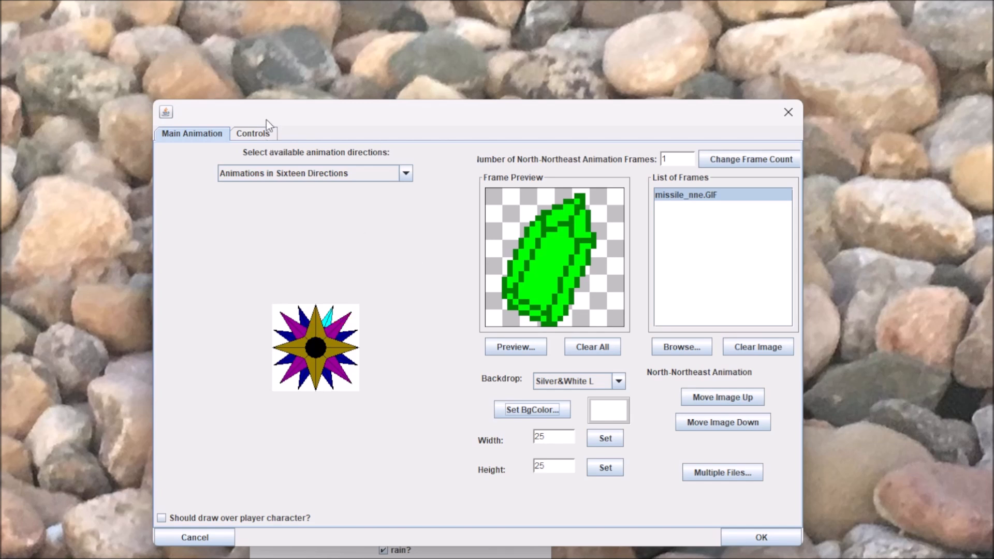
Step: Examine the missile's melee hitboxes on frame 1 of the west, northwest and north directions
{"action": "left_click", "coordinate": [270, 136]}
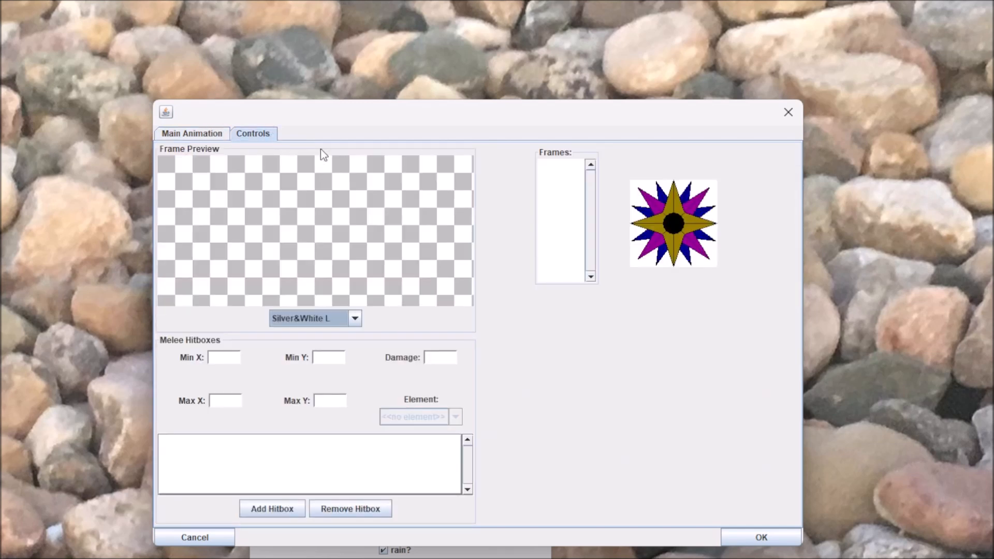
{"action": "left_click", "coordinate": [539, 184]}
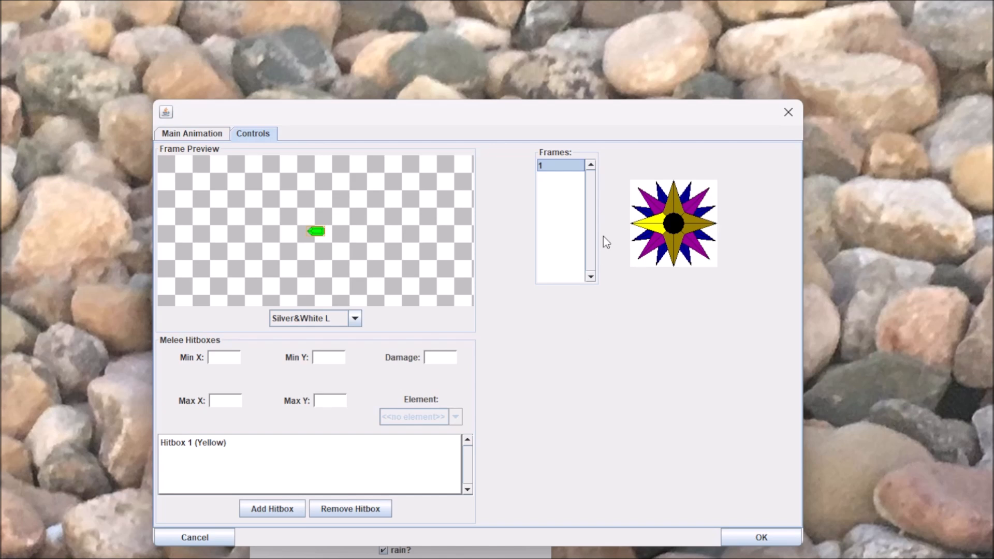
{"action": "left_click", "coordinate": [657, 203]}
{"action": "left_click", "coordinate": [567, 202]}
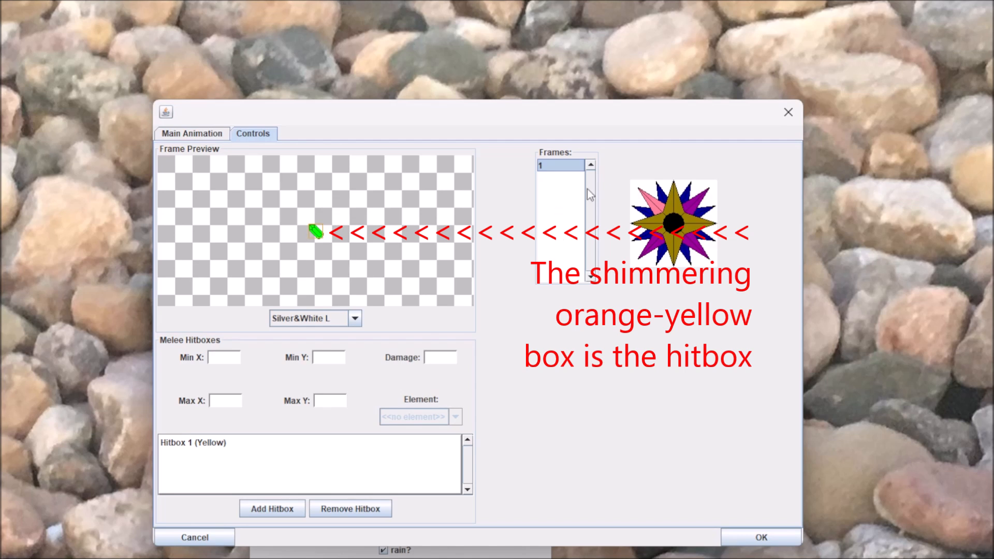
{"action": "left_click", "coordinate": [670, 192]}
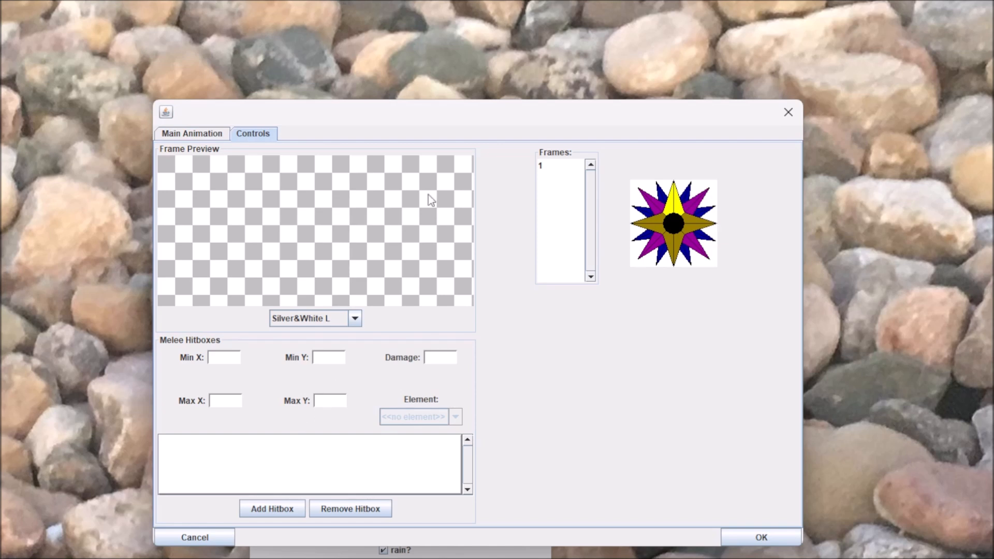
{"action": "left_click", "coordinate": [579, 212]}
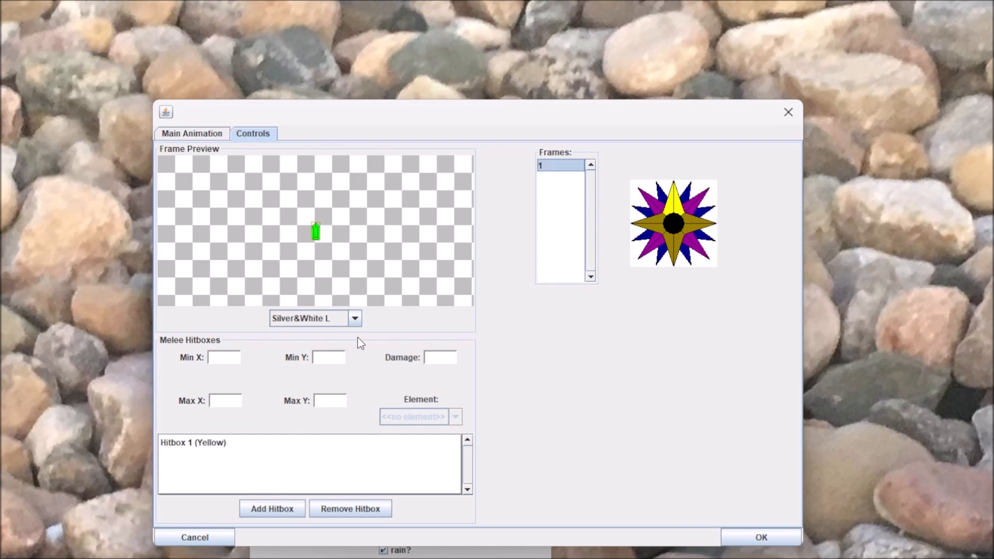
Step: Try a Min X of -60 on the north frame's Hitbox 1, restore it to -6, and cancel editing the missile
{"action": "left_click", "coordinate": [230, 446]}
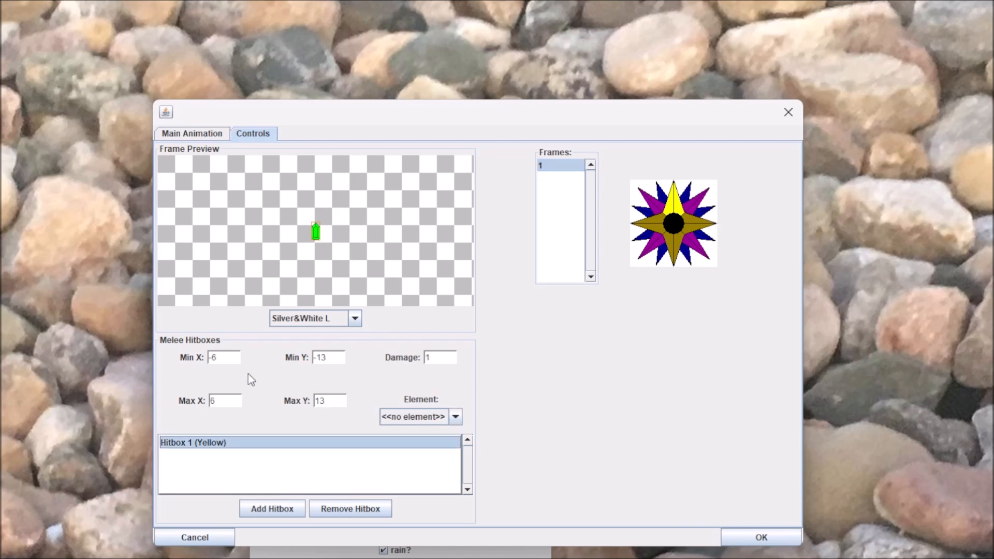
{"action": "left_click", "coordinate": [224, 358]}
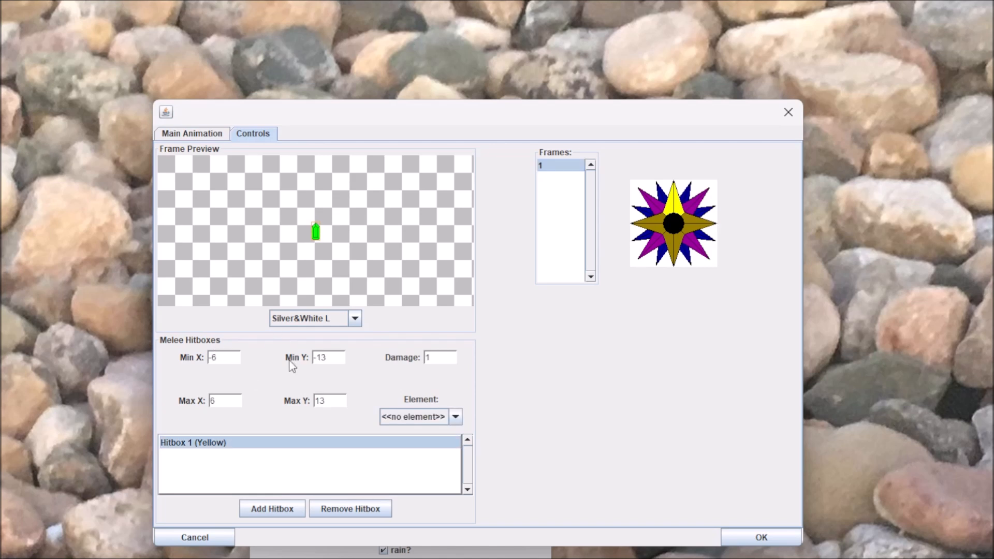
{"action": "type", "text": "0"}
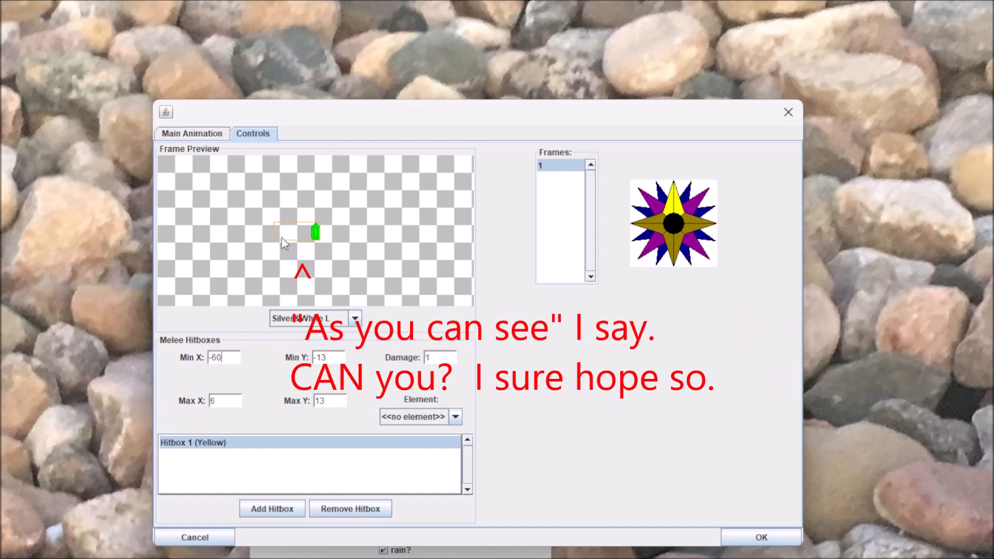
{"action": "key", "text": "BackSpace"}
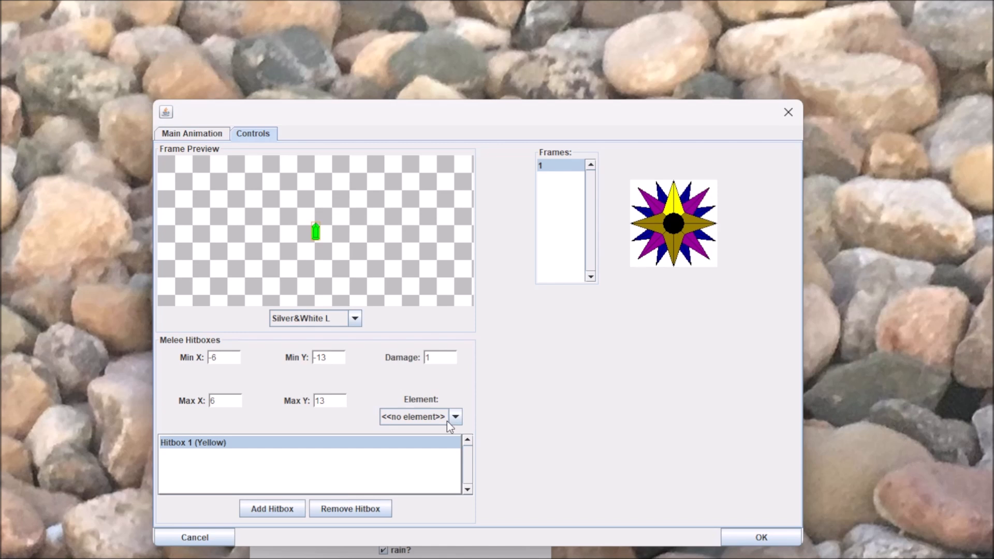
{"action": "left_click", "coordinate": [229, 542]}
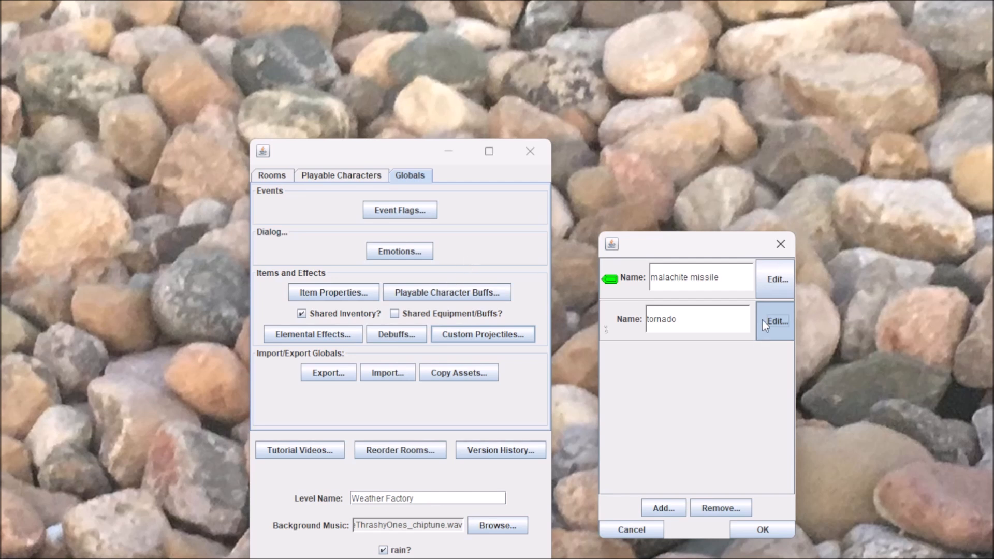
Step: Open the tornado projectile for editing and examine the list of frames in its neutral animation
{"action": "left_click", "coordinate": [774, 339]}
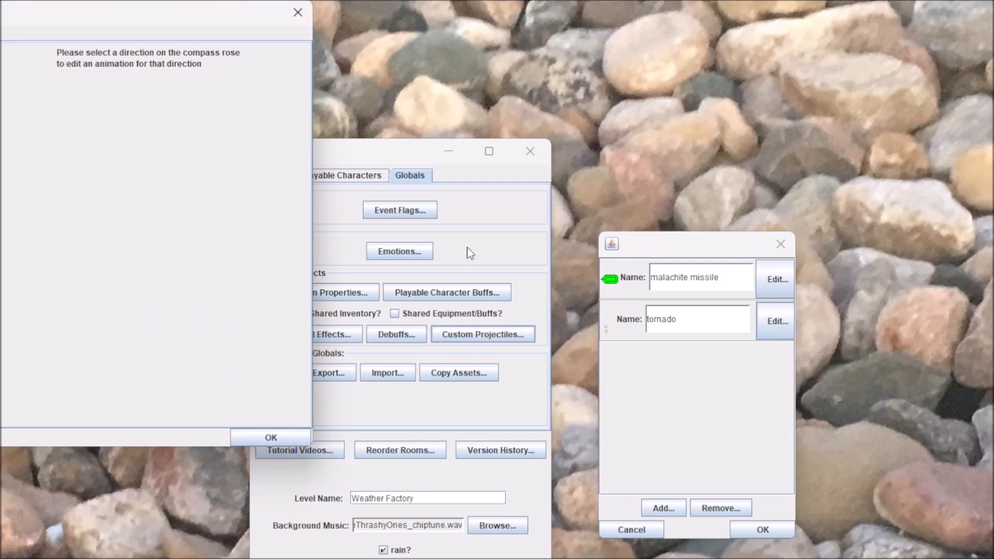
{"action": "left_click_drag", "start_coordinate": [147, 30], "coordinate": [621, 189]}
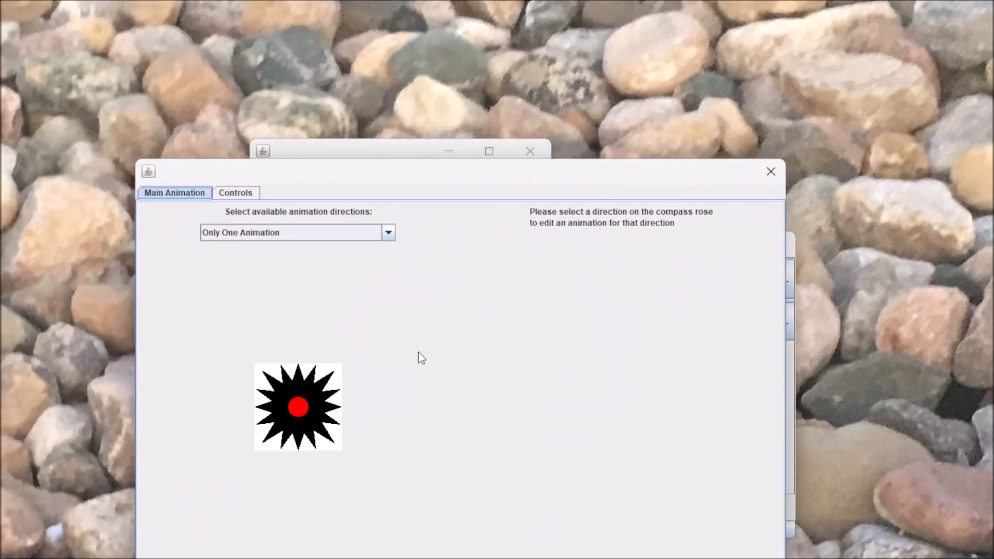
{"action": "left_click", "coordinate": [299, 413]}
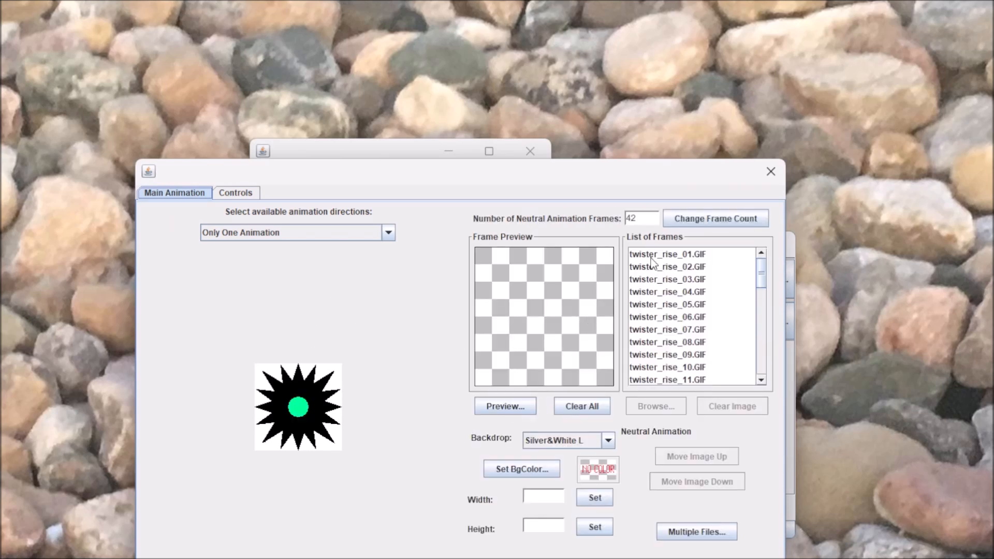
{"action": "scroll", "coordinate": [694, 294], "scroll_direction": "down", "scroll_amount": 5}
{"action": "scroll", "coordinate": [694, 293], "scroll_direction": "down", "scroll_amount": 2}
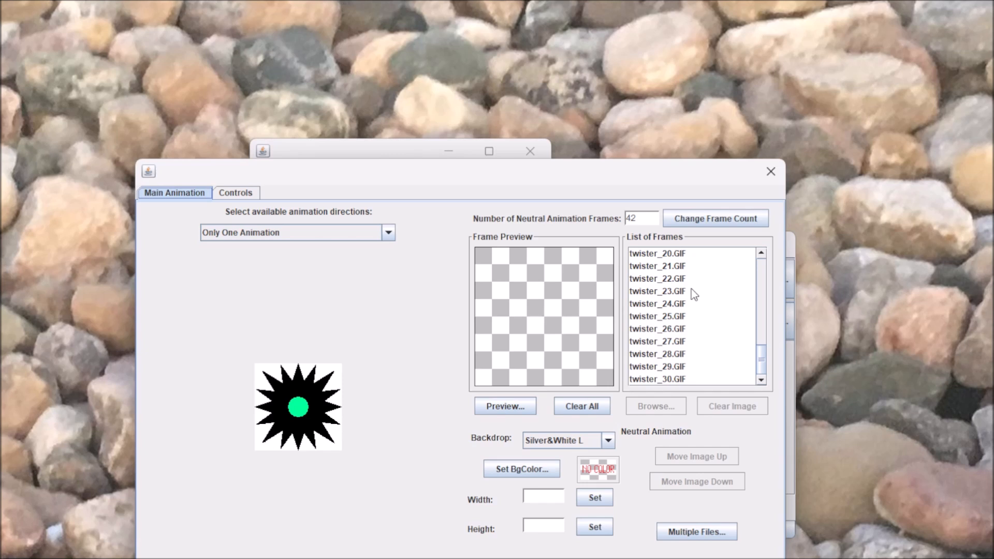
{"action": "scroll", "coordinate": [694, 294], "scroll_direction": "up", "scroll_amount": 8}
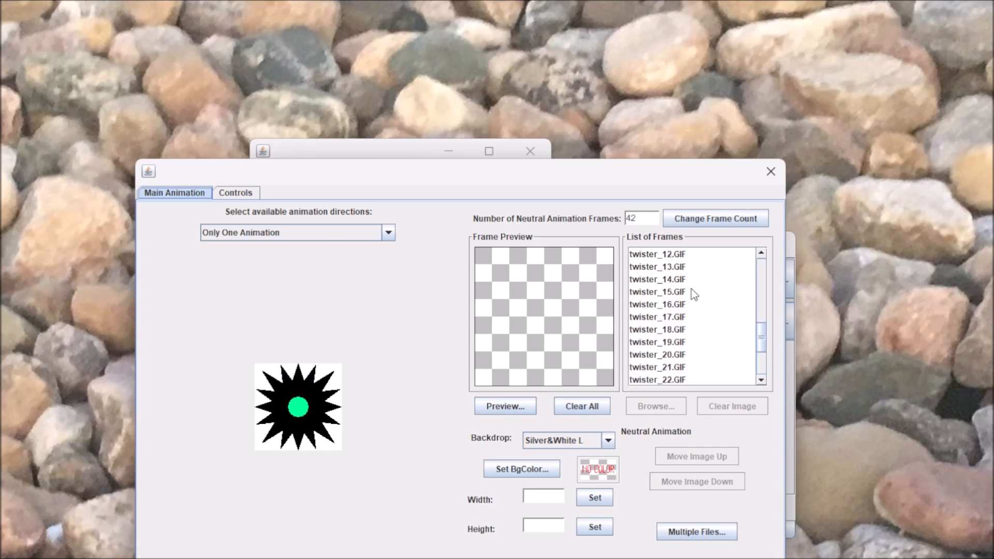
Step: Play a preview of the tornado's full neutral animation and close the preview
{"action": "scroll", "coordinate": [694, 294], "scroll_direction": "up", "scroll_amount": 5}
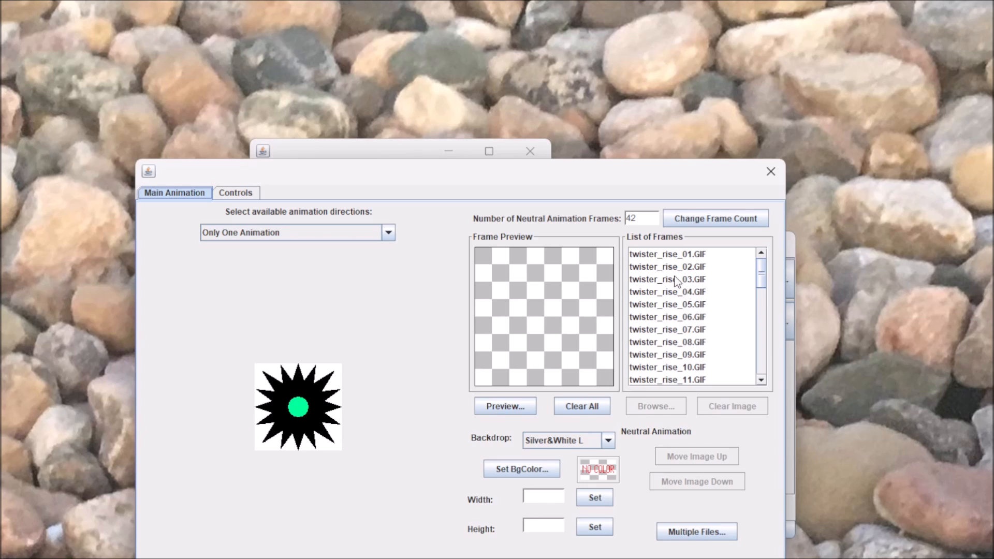
{"action": "left_click", "coordinate": [532, 410]}
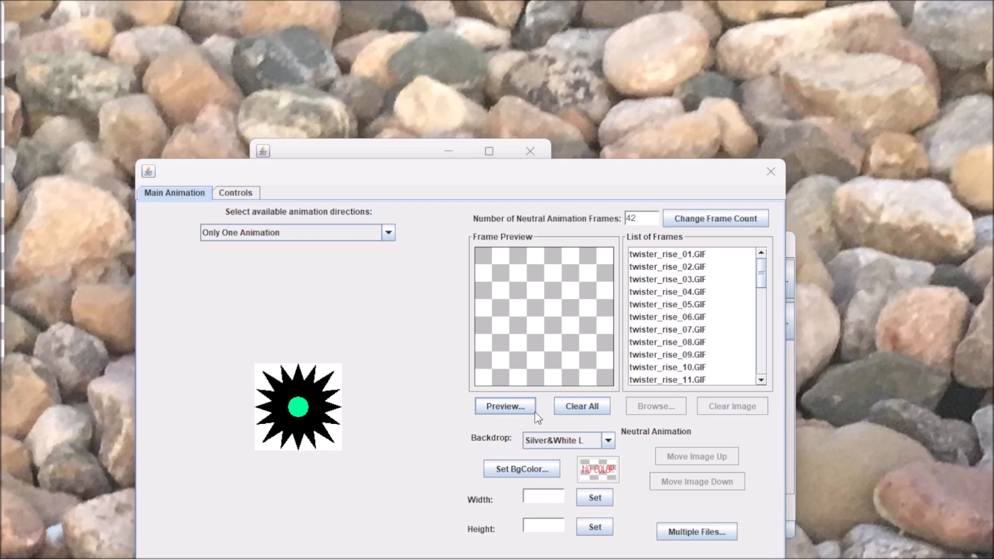
{"action": "left_click_drag", "start_coordinate": [0, 7], "coordinate": [483, 155]}
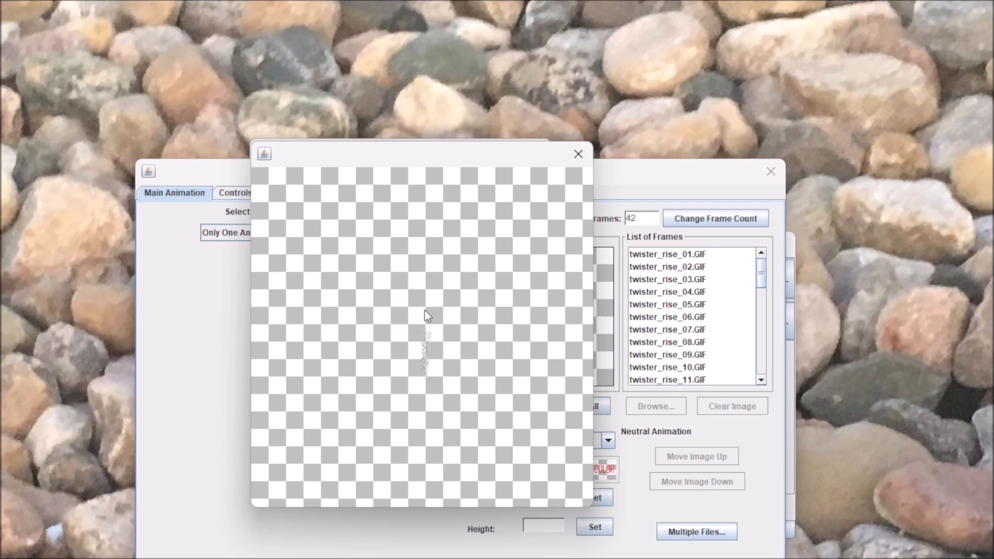
{"action": "left_click", "coordinate": [579, 154]}
Step: Examine the tornado's melee hitboxes on frames 1 to 9, including the settings of Hitbox 1 on frame 9
{"action": "left_click", "coordinate": [247, 196]}
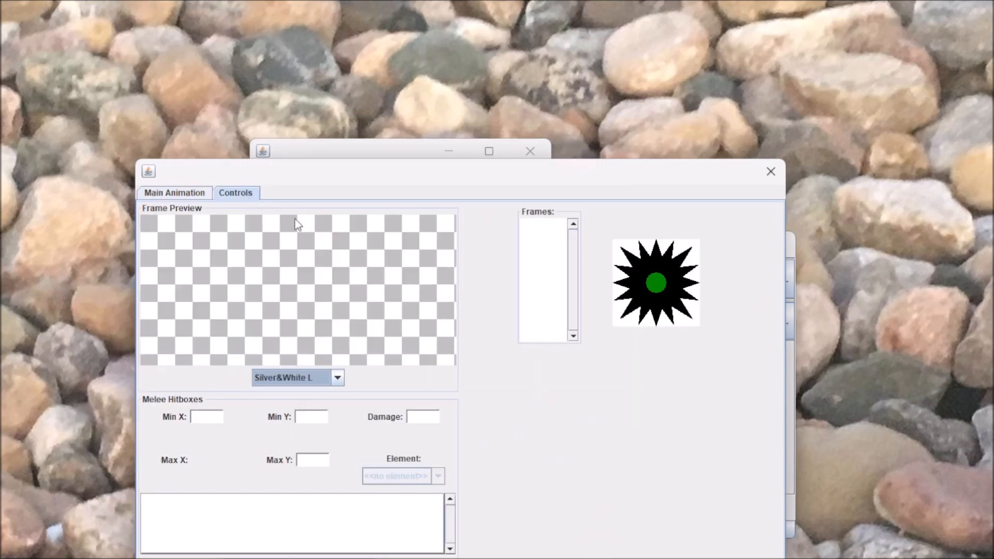
{"action": "left_click", "coordinate": [537, 238]}
{"action": "left_click", "coordinate": [539, 226]}
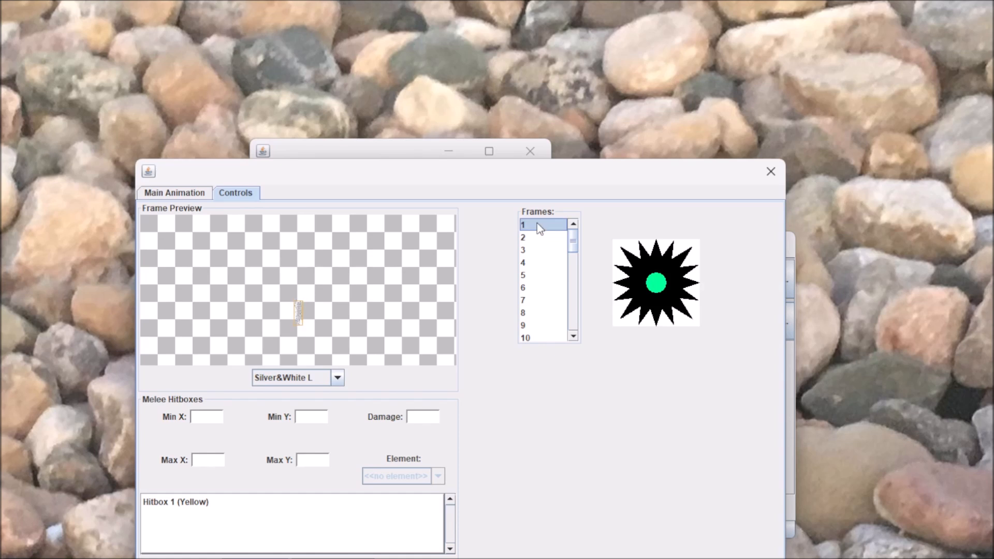
{"action": "left_click", "coordinate": [538, 240]}
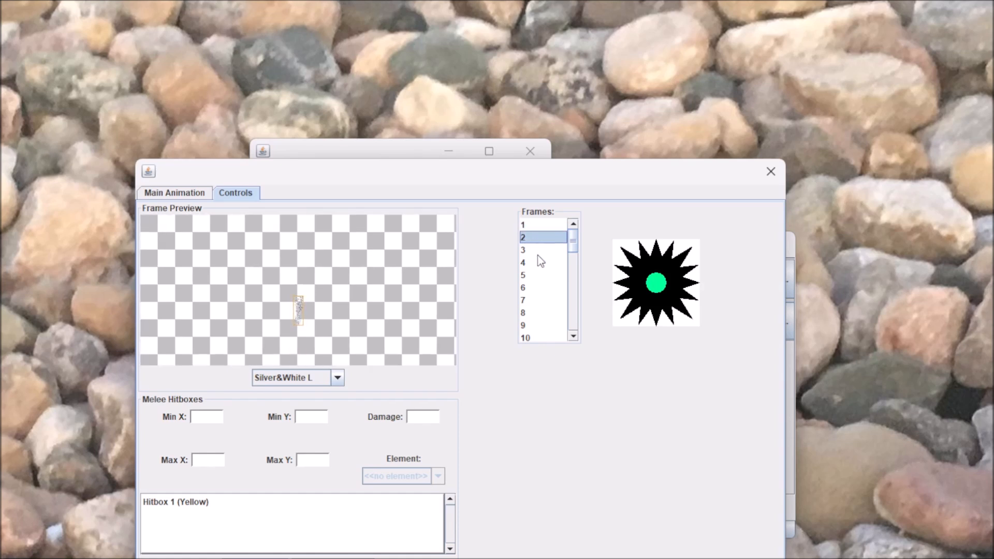
{"action": "left_click", "coordinate": [539, 263]}
{"action": "left_click", "coordinate": [540, 274]}
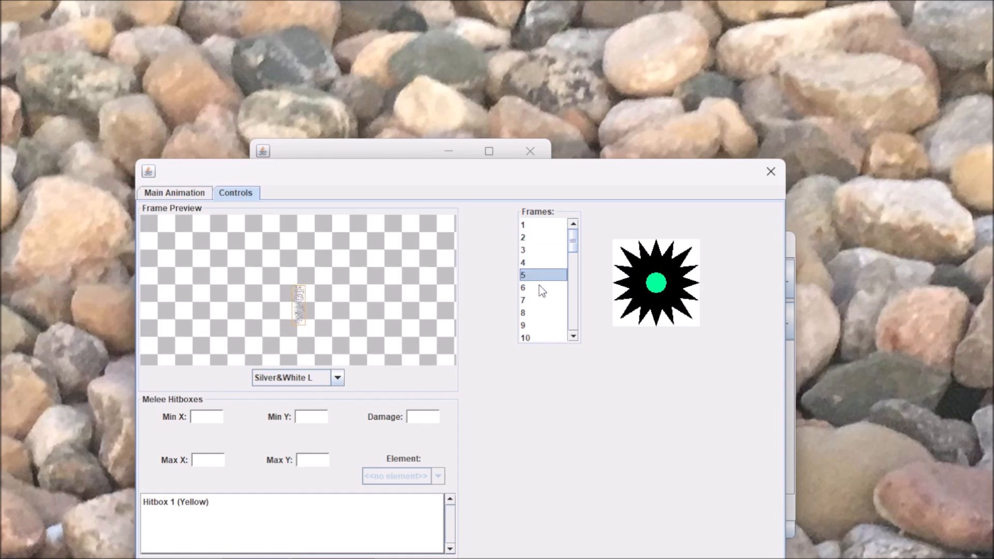
{"action": "left_click", "coordinate": [540, 286]}
{"action": "left_click", "coordinate": [542, 301]}
{"action": "left_click", "coordinate": [542, 314]}
{"action": "left_click", "coordinate": [544, 325]}
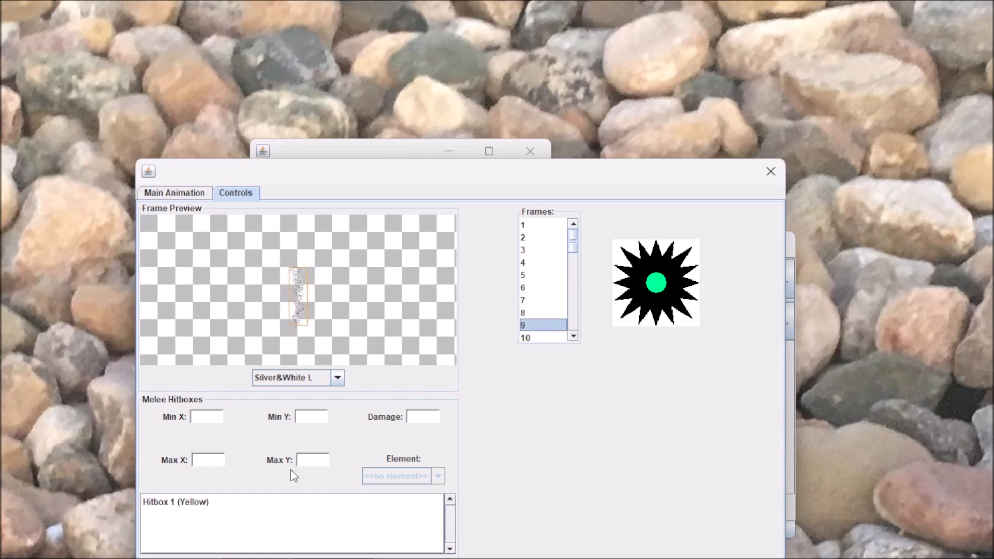
{"action": "left_click", "coordinate": [288, 501]}
Step: Examine the tornado's melee hitboxes on frames between 25 and 42, and cancel editing the custom projectiles
{"action": "scroll", "coordinate": [549, 279], "scroll_direction": "down", "scroll_amount": 7}
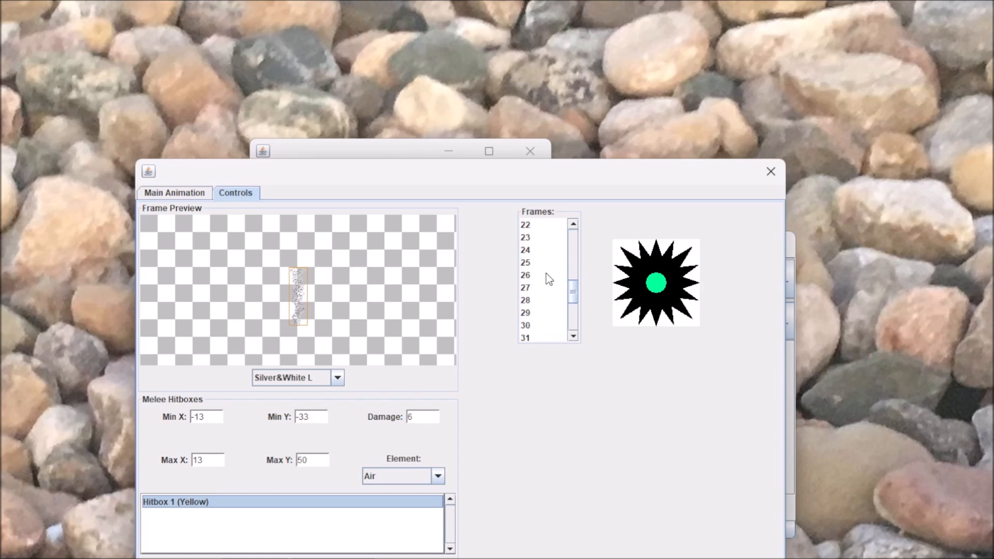
{"action": "left_click", "coordinate": [546, 265]}
{"action": "left_click", "coordinate": [532, 299]}
{"action": "left_click", "coordinate": [538, 313]}
{"action": "left_click", "coordinate": [542, 326]}
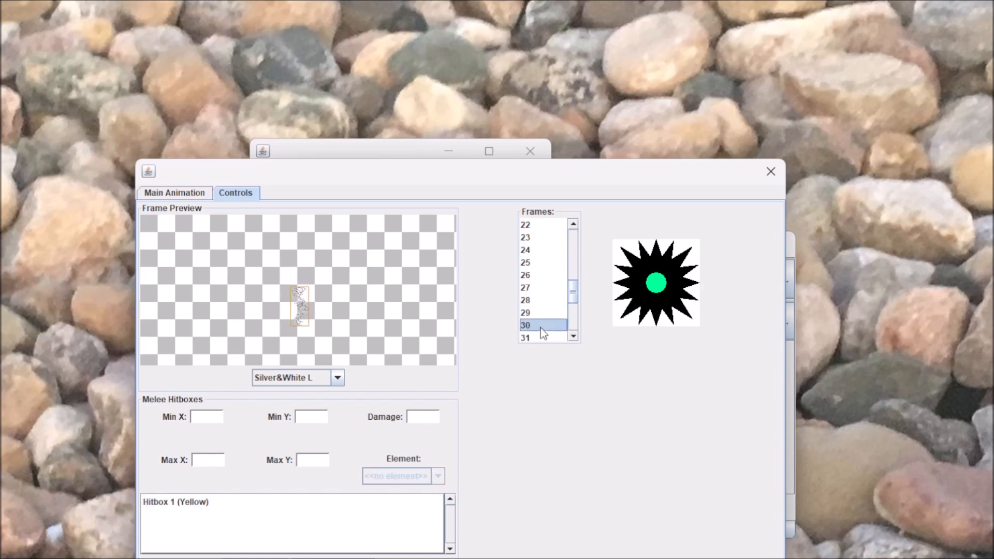
{"action": "scroll", "coordinate": [554, 306], "scroll_direction": "down", "scroll_amount": 3}
{"action": "left_click", "coordinate": [550, 287]}
{"action": "left_click", "coordinate": [553, 325]}
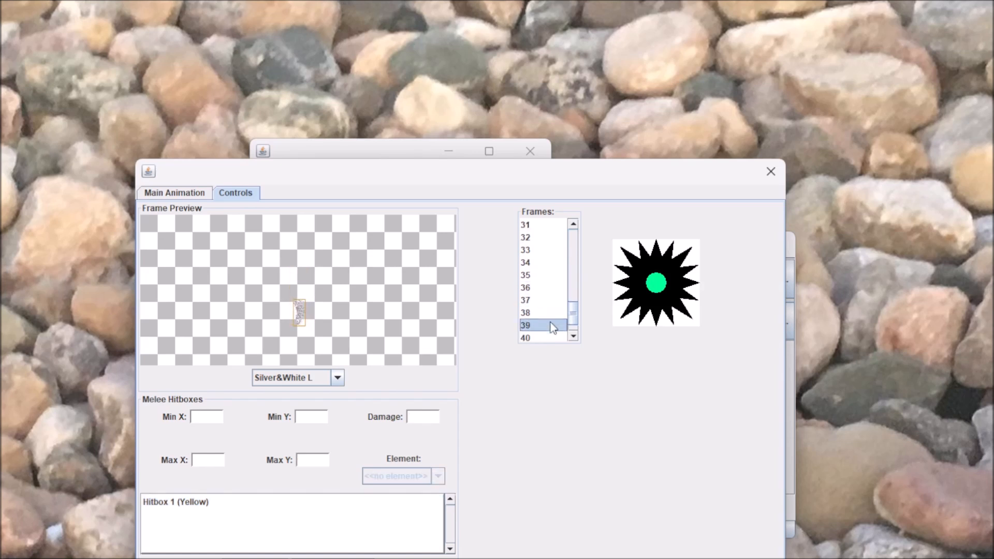
{"action": "scroll", "coordinate": [551, 326], "scroll_direction": "down", "scroll_amount": 1}
{"action": "left_click", "coordinate": [548, 324]}
{"action": "left_click", "coordinate": [543, 336]}
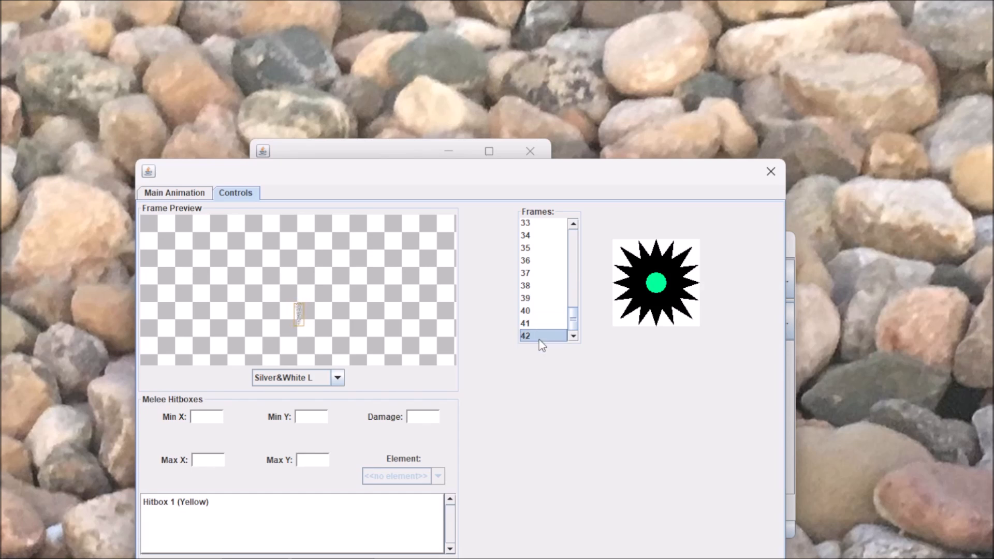
{"action": "left_click_drag", "start_coordinate": [573, 315], "coordinate": [591, 221]}
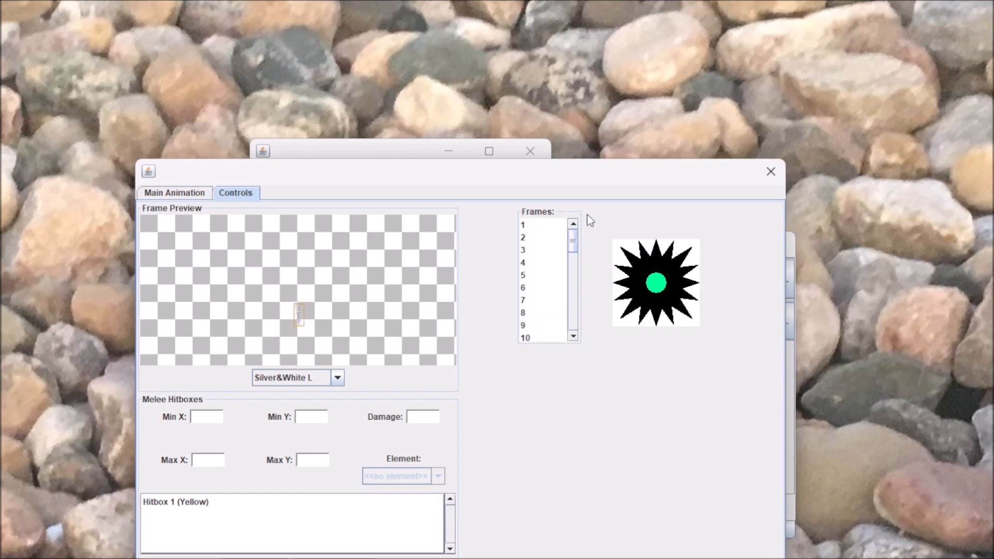
{"action": "key", "text": "alt+F4"}
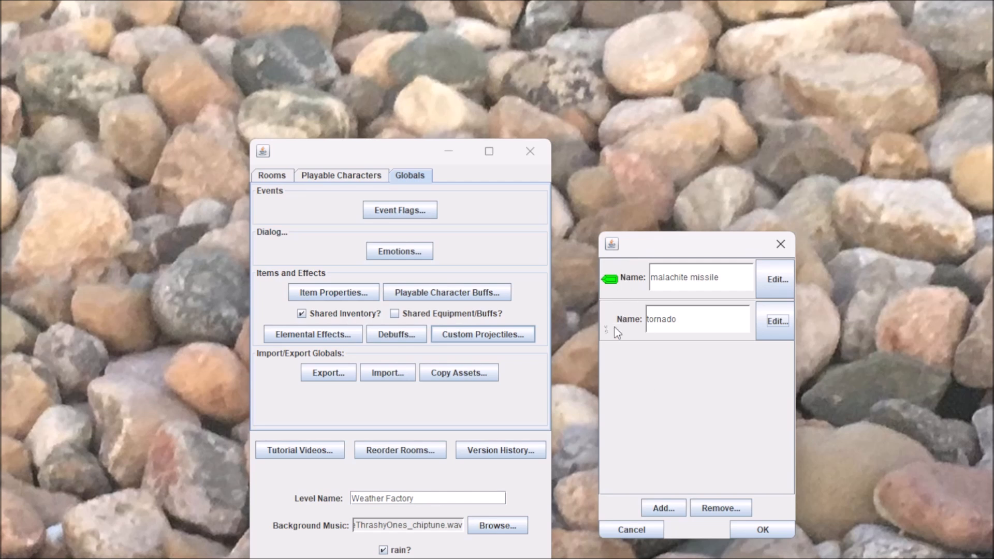
{"action": "left_click", "coordinate": [632, 533]}
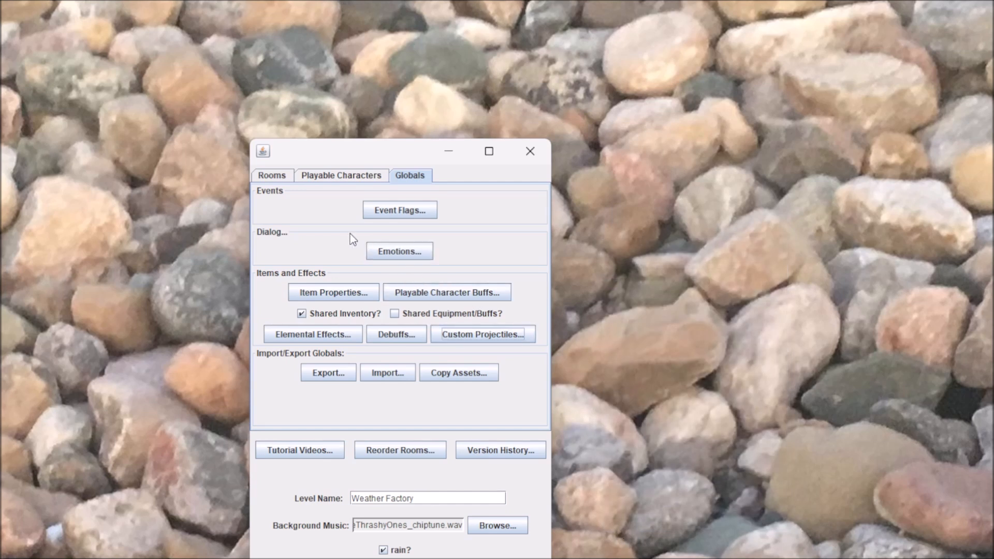
Step: Open the Twister custom attack of the playable character Rainbow Dash for editing
{"action": "left_click", "coordinate": [355, 178]}
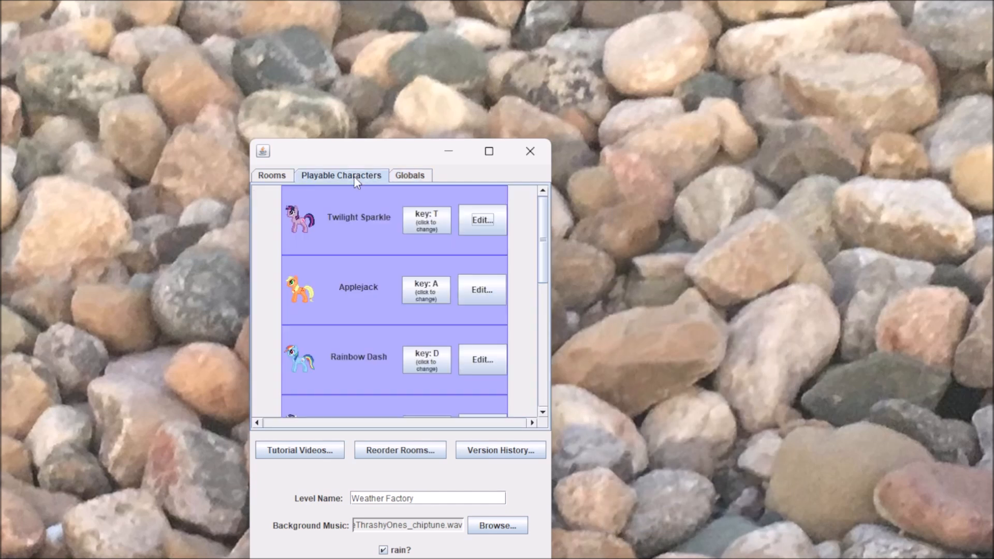
{"action": "left_click", "coordinate": [477, 371]}
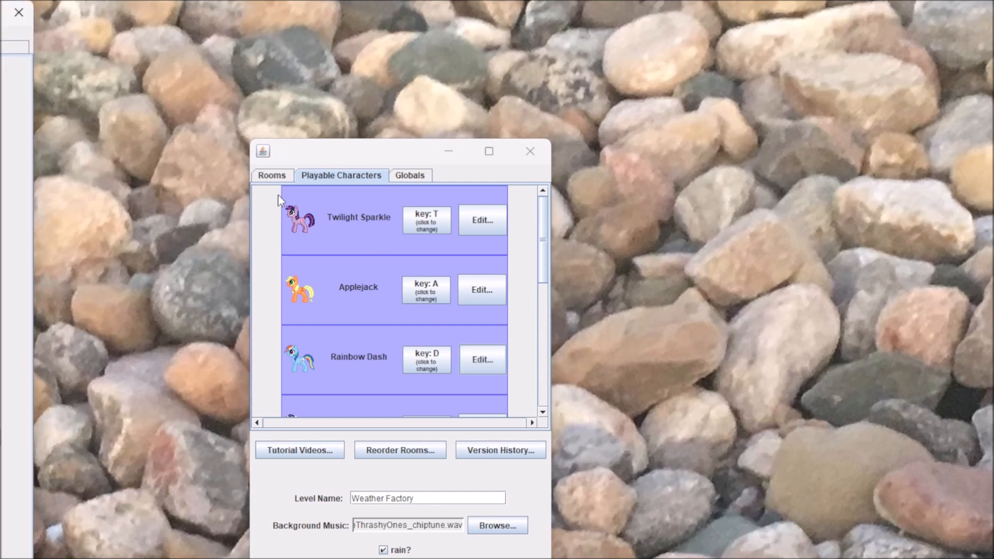
{"action": "left_click_drag", "start_coordinate": [8, 13], "coordinate": [763, 80]}
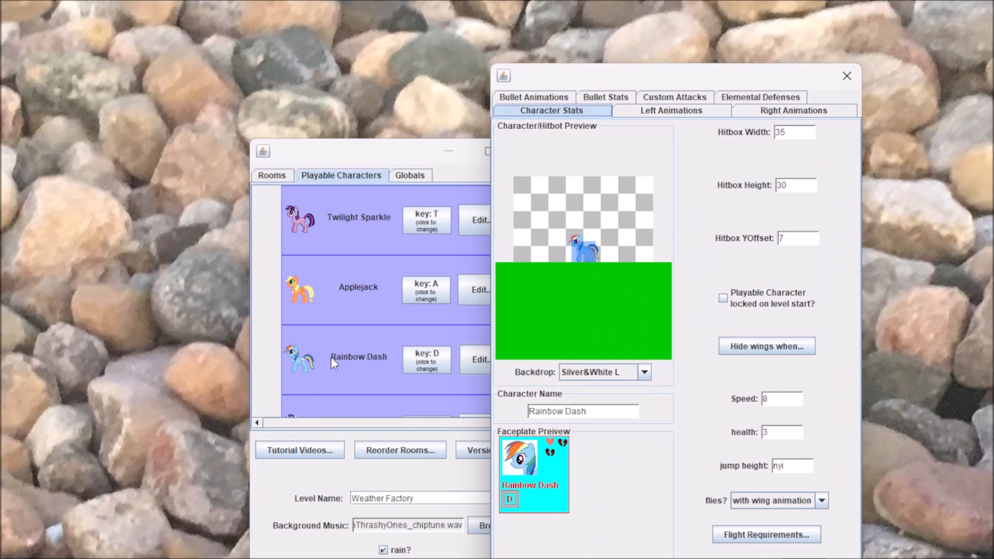
{"action": "left_click", "coordinate": [661, 98]}
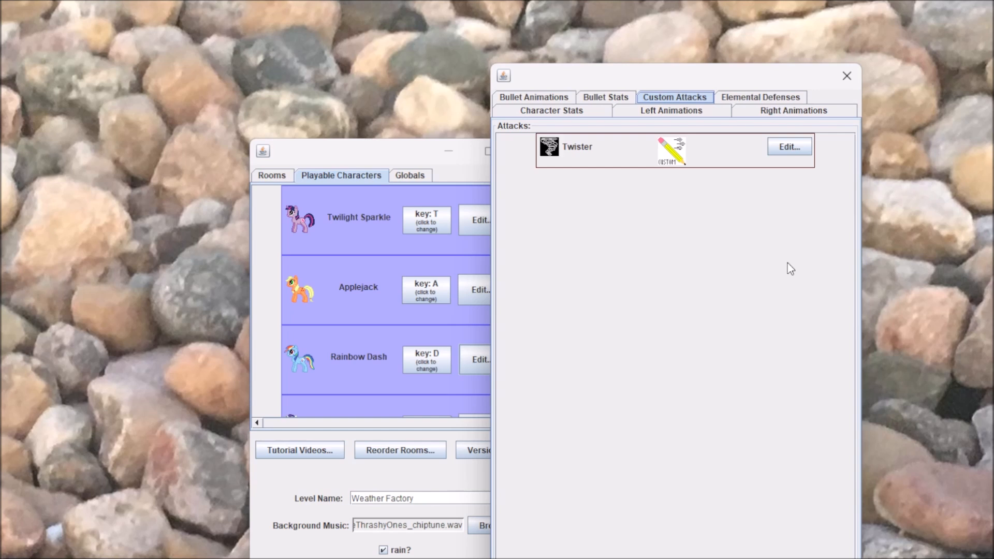
{"action": "left_click", "coordinate": [781, 149]}
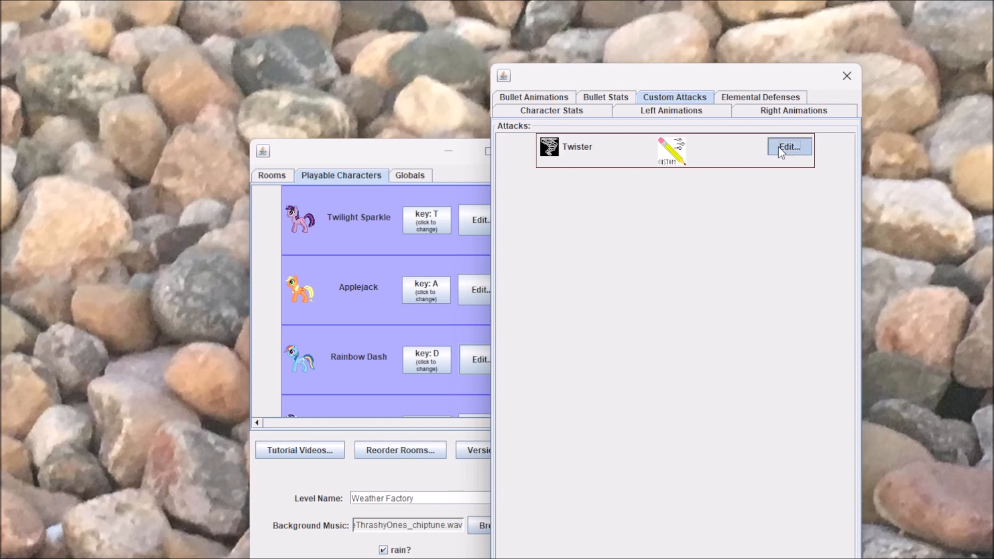
{"action": "left_click_drag", "start_coordinate": [0, 109], "coordinate": [403, 111]}
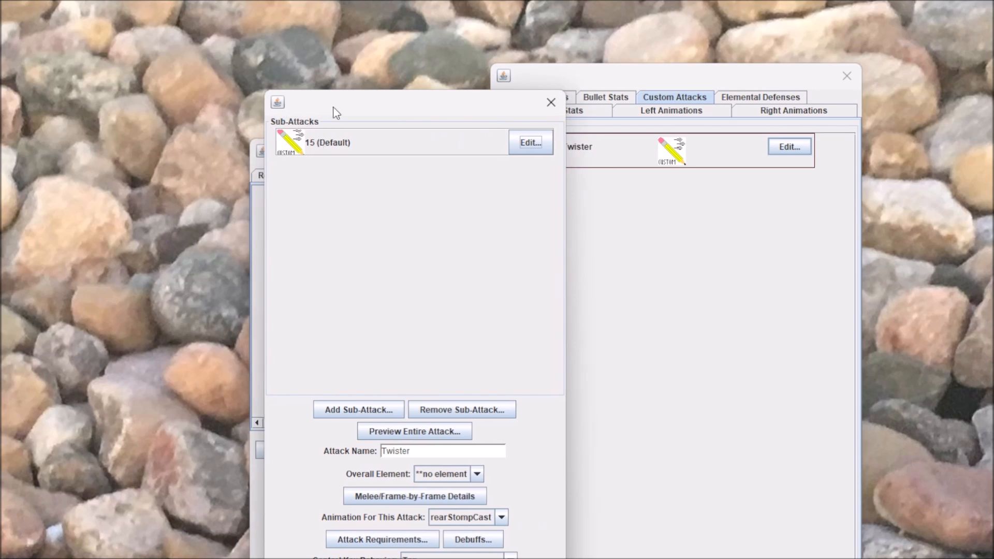
{"action": "left_click_drag", "start_coordinate": [333, 111], "coordinate": [388, 115]}
Step: Add a sub-attack of type CustomProjectile to the Twister attack
{"action": "left_click", "coordinate": [402, 417]}
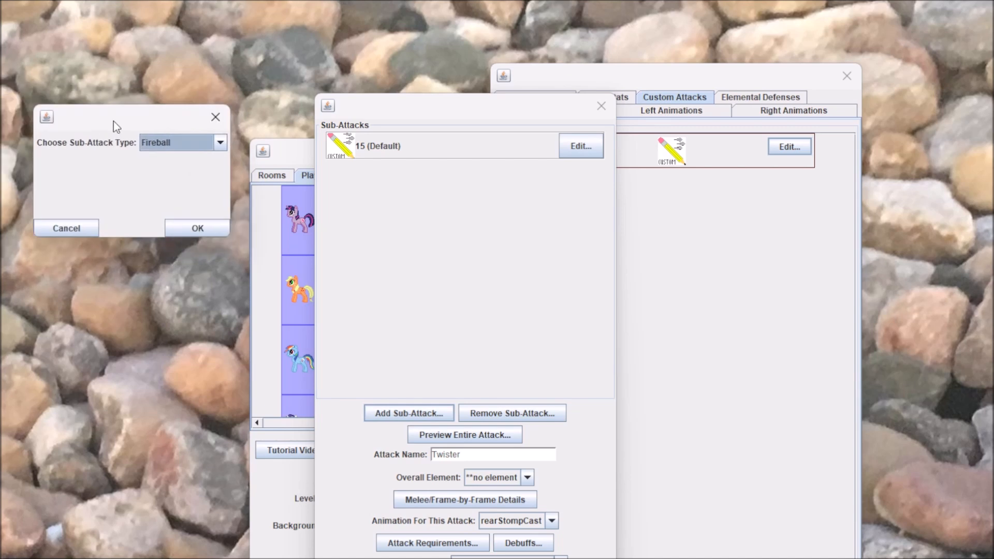
{"action": "left_click_drag", "start_coordinate": [68, 112], "coordinate": [328, 172]}
{"action": "left_click", "coordinate": [389, 194]}
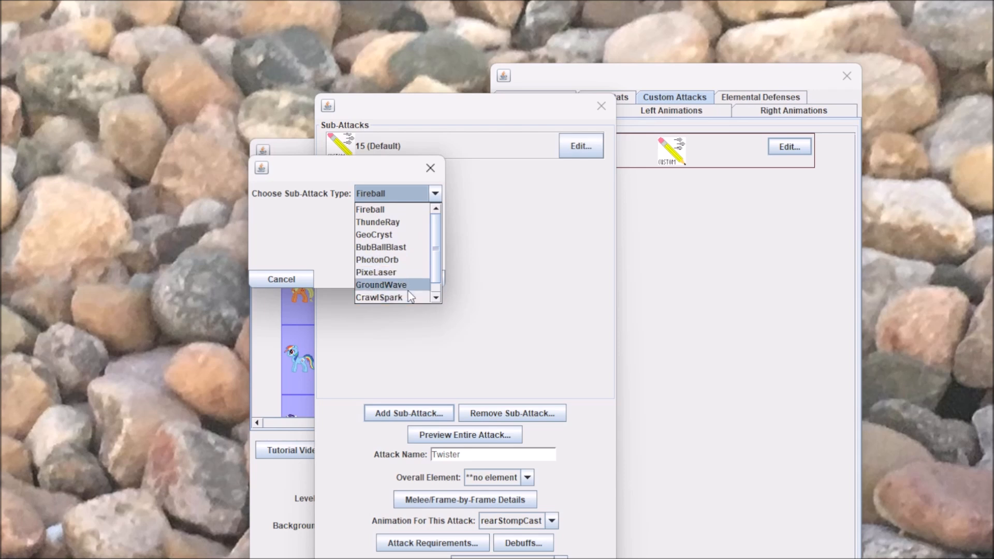
{"action": "scroll", "coordinate": [411, 257], "scroll_direction": "down", "scroll_amount": 1}
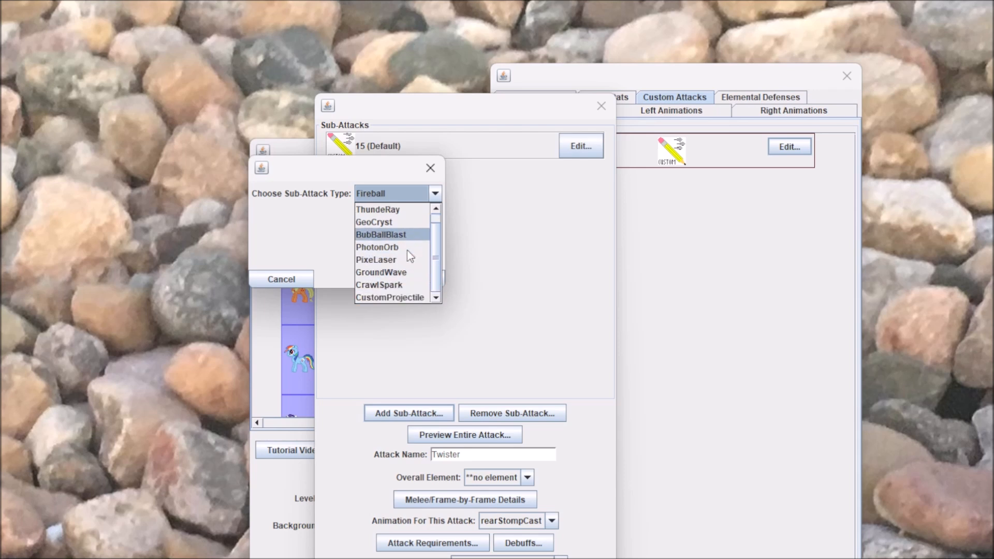
{"action": "left_click", "coordinate": [403, 298]}
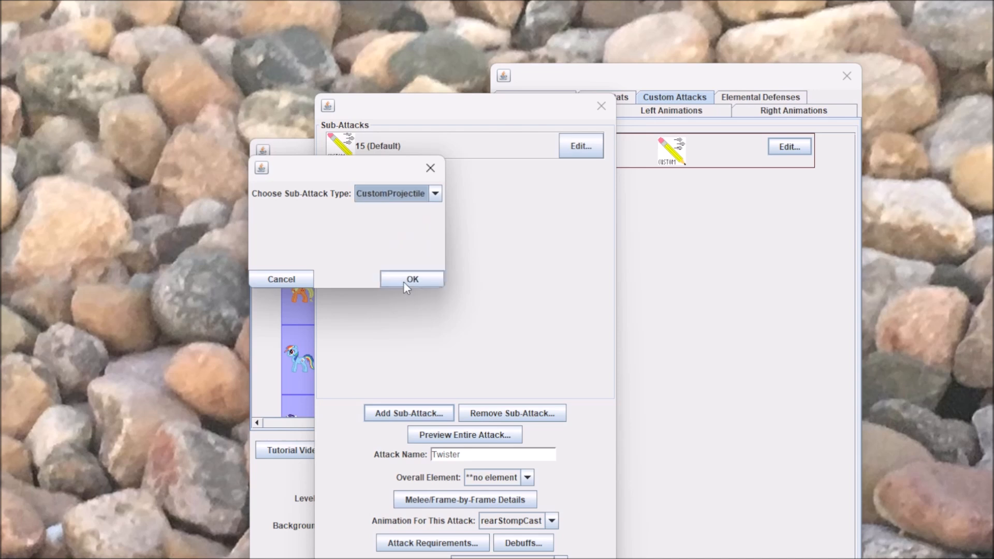
{"action": "left_click", "coordinate": [404, 281]}
{"action": "left_click_drag", "start_coordinate": [47, 60], "coordinate": [611, 184]}
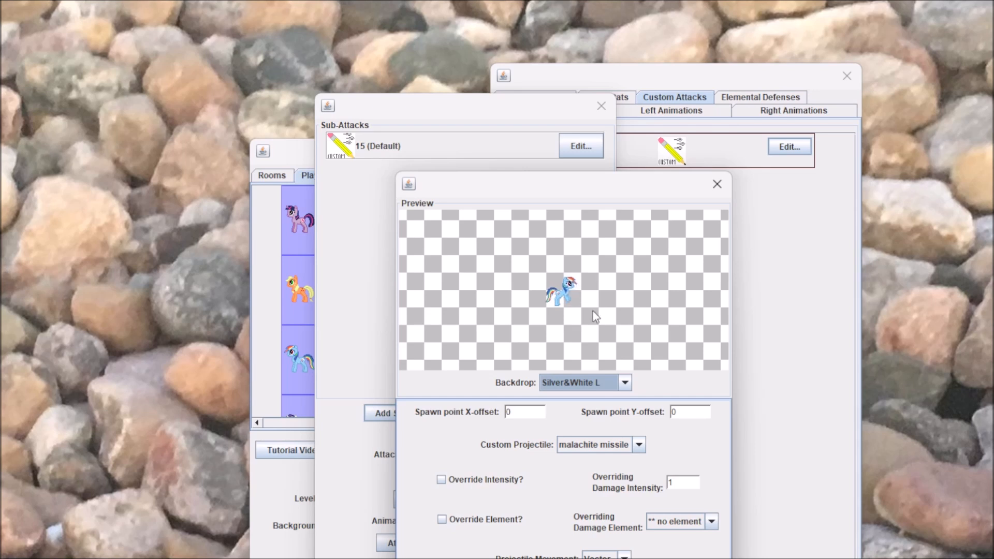
{"action": "left_click_drag", "start_coordinate": [551, 185], "coordinate": [697, 184]}
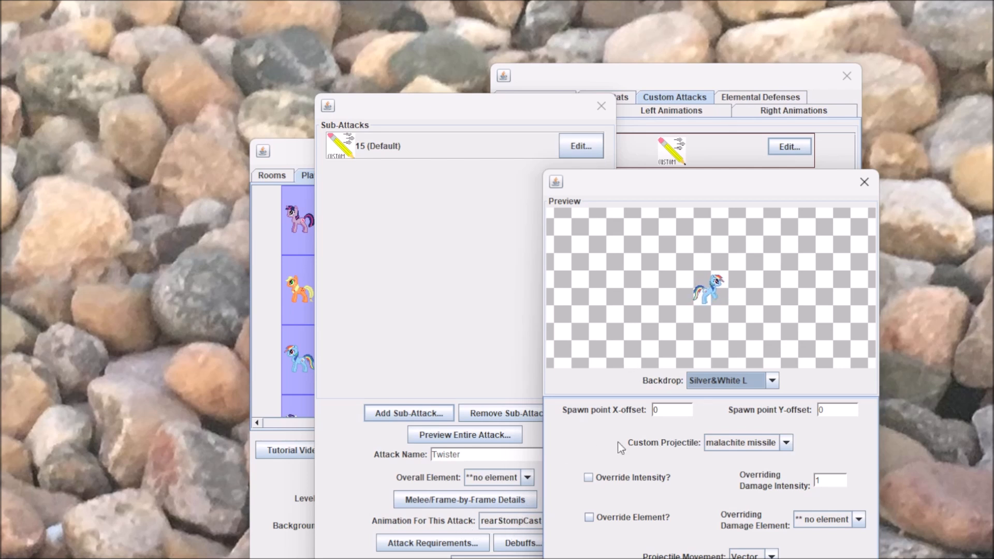
Step: Keep malachite missile as the sub-attack's custom projectile and set its projectile movement to Homing
{"action": "left_click", "coordinate": [683, 410]}
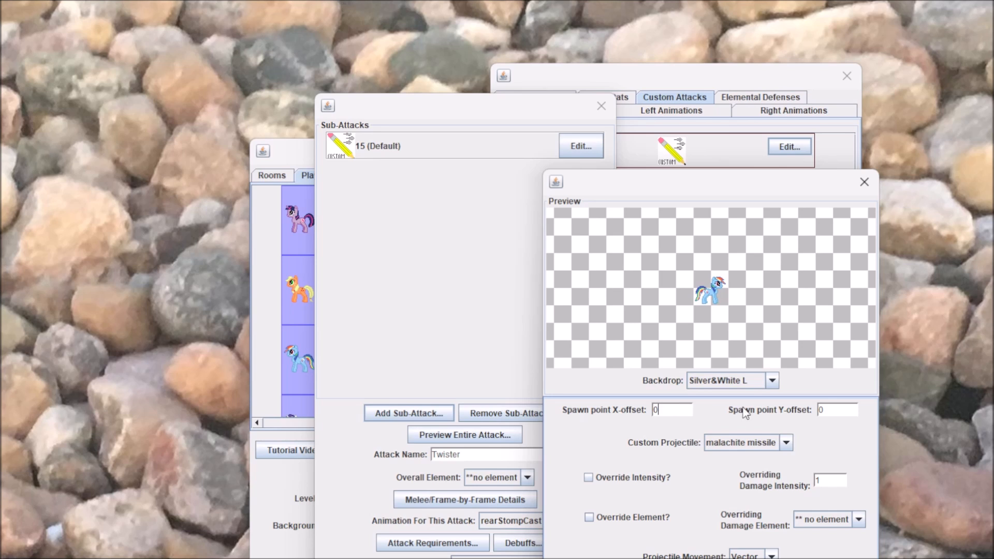
{"action": "left_click", "coordinate": [771, 449]}
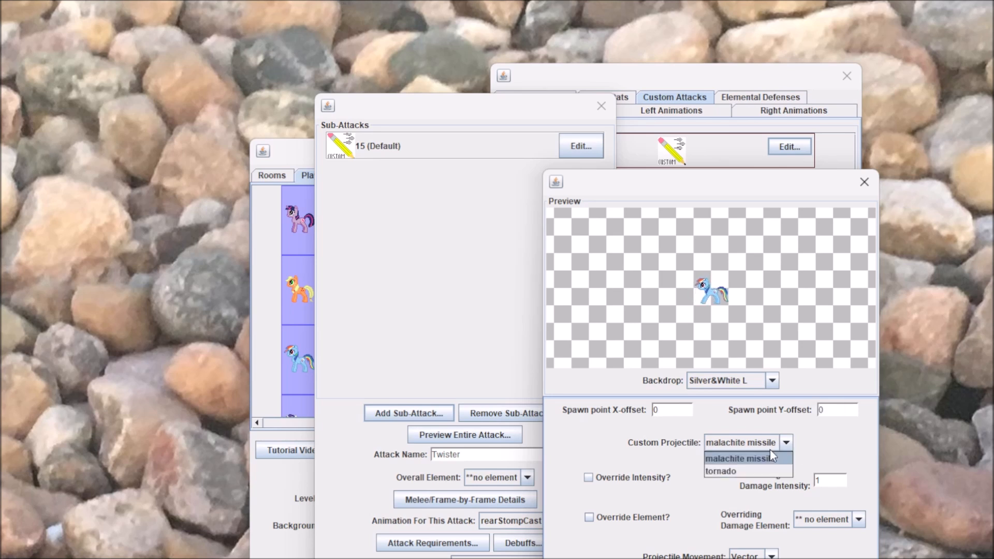
{"action": "left_click", "coordinate": [770, 450]}
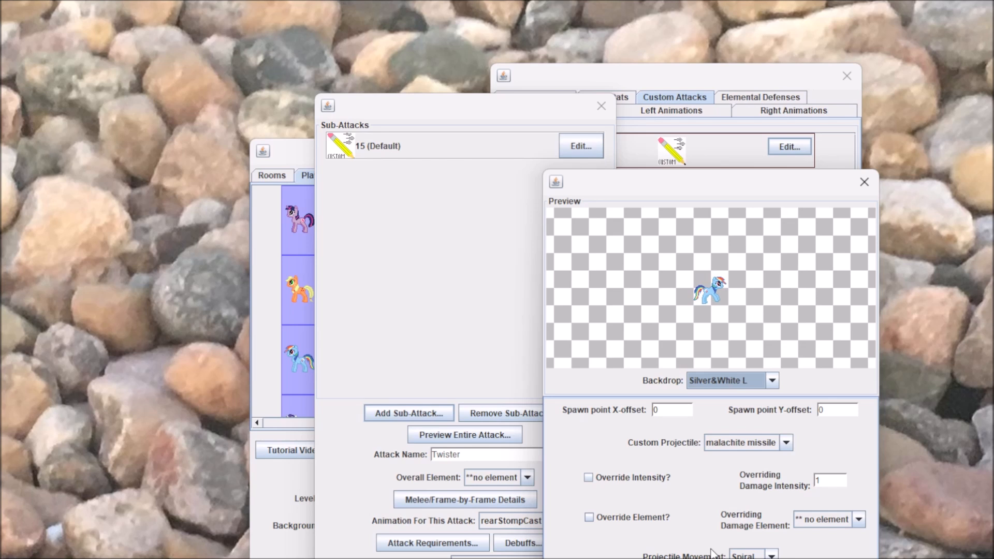
{"action": "key", "text": "Down"}
{"action": "scroll", "coordinate": [709, 477], "scroll_direction": "down", "scroll_amount": 3}
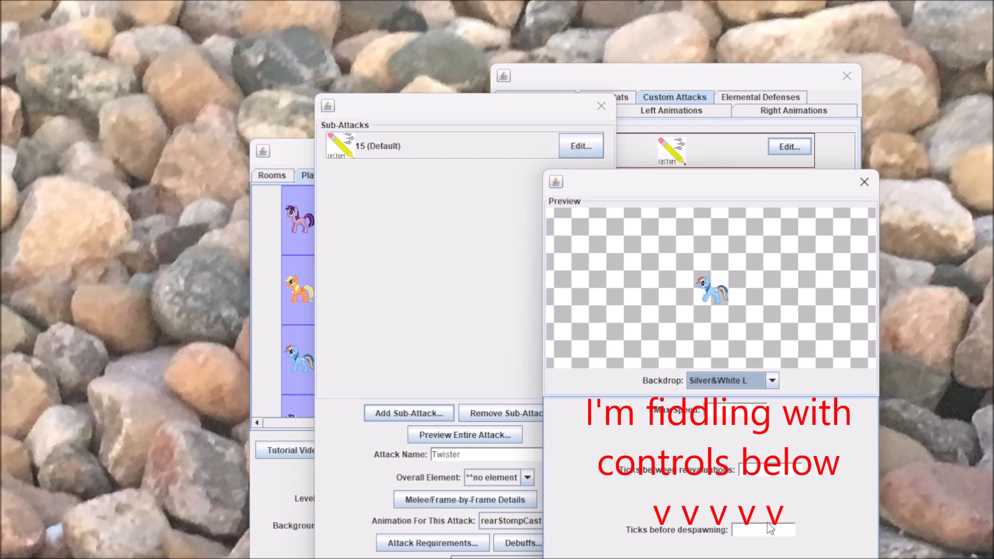
Step: Set the homing projectile's max speed to 5, ticks between reevaluations to 10 and ticks before despawning to 100
{"action": "left_click", "coordinate": [752, 535]}
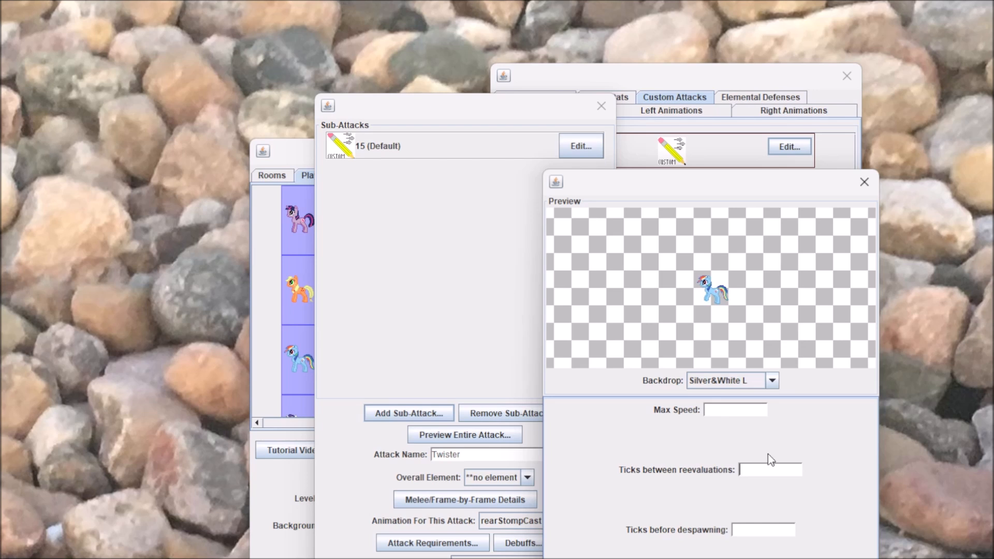
{"action": "left_click", "coordinate": [785, 468]}
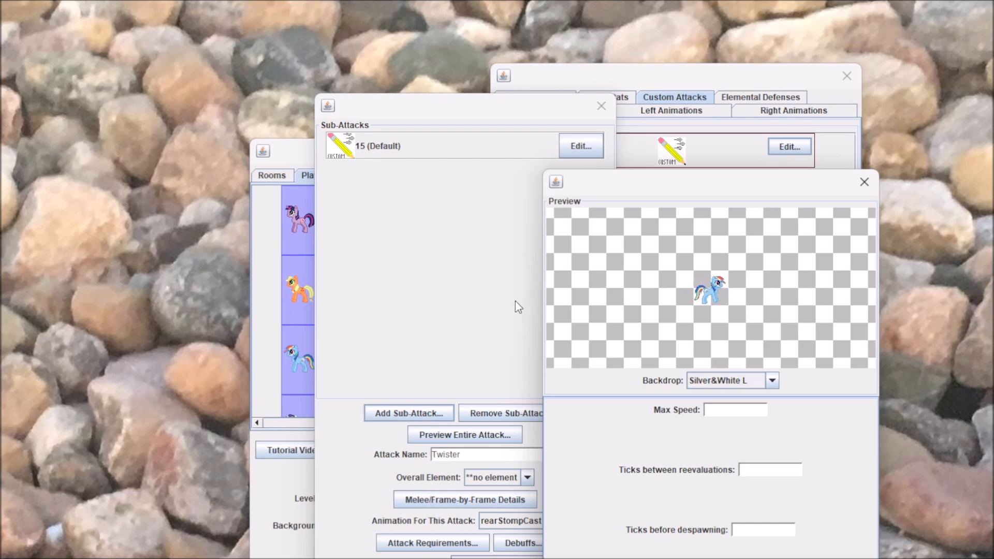
{"action": "left_click", "coordinate": [723, 410]}
{"action": "type", "text": "5"}
{"action": "left_click", "coordinate": [771, 475]}
{"action": "type", "text": "10"}
{"action": "left_click", "coordinate": [787, 533]}
{"action": "type", "text": "100"}
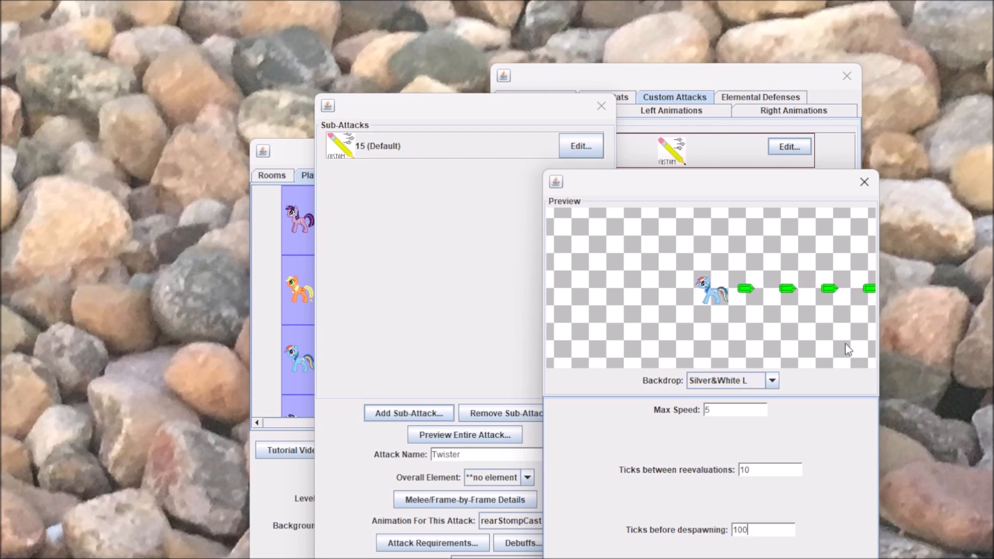
{"action": "scroll", "coordinate": [710, 476], "scroll_direction": "up", "scroll_amount": 5}
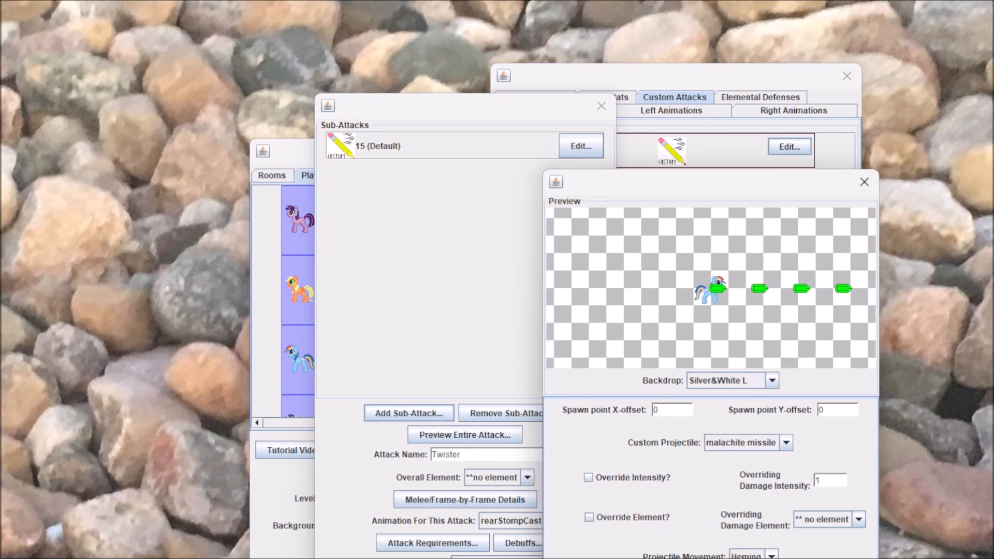
Step: Set the sub-attack's projectile movement to Spiral with 3 degrees per tick and a distance from origin per tick of 2
{"action": "left_click", "coordinate": [748, 558]}
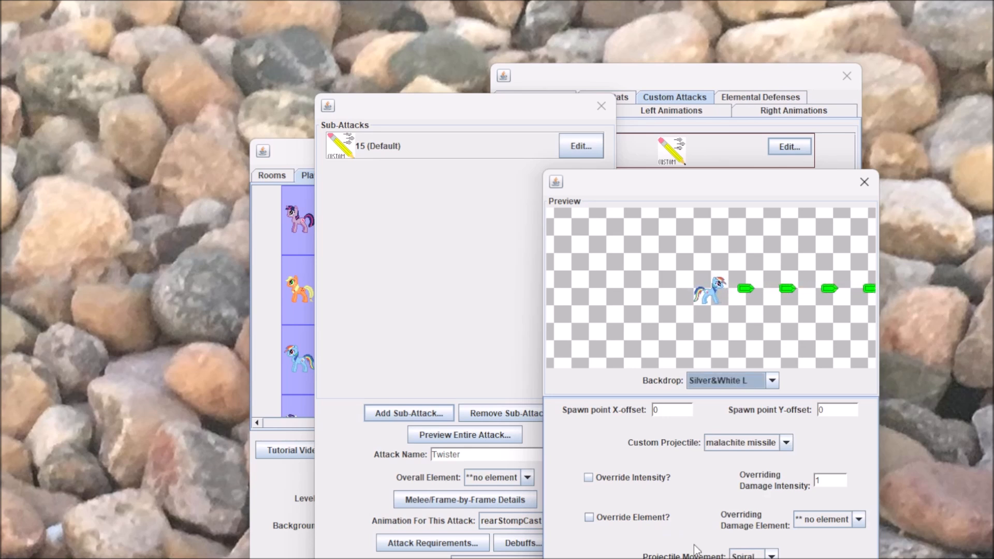
{"action": "scroll", "coordinate": [729, 475], "scroll_direction": "down", "scroll_amount": 5}
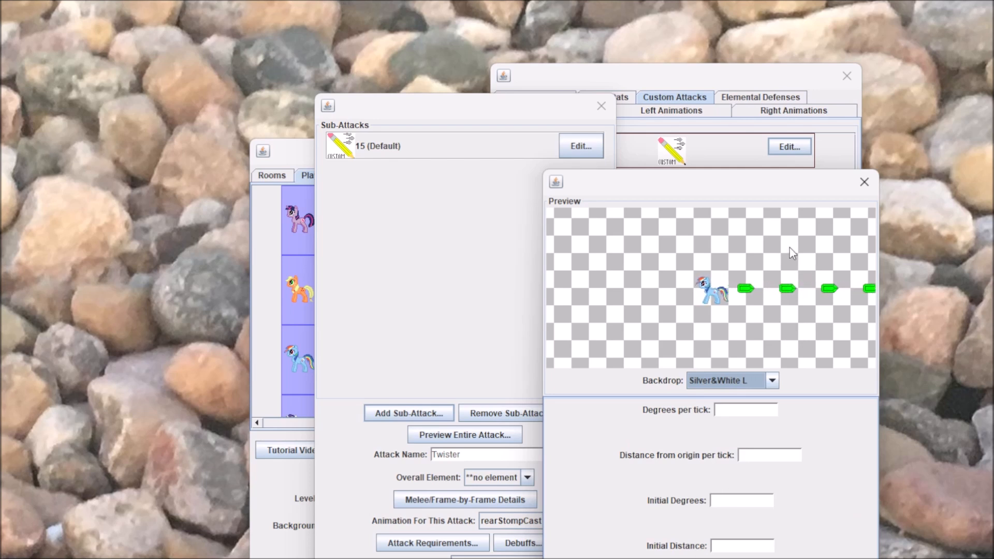
{"action": "left_click", "coordinate": [752, 410]}
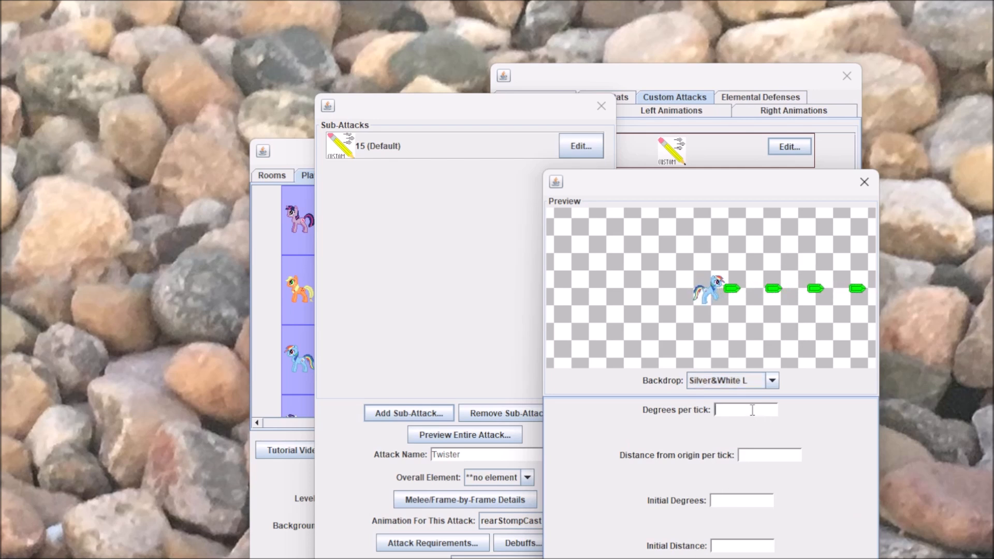
{"action": "type", "text": "3"}
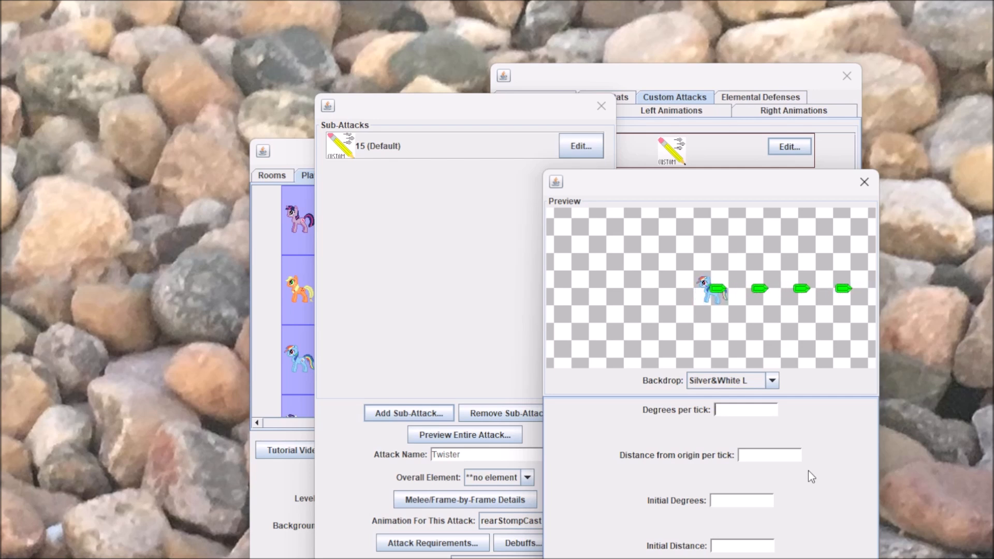
{"action": "left_click", "coordinate": [784, 457]}
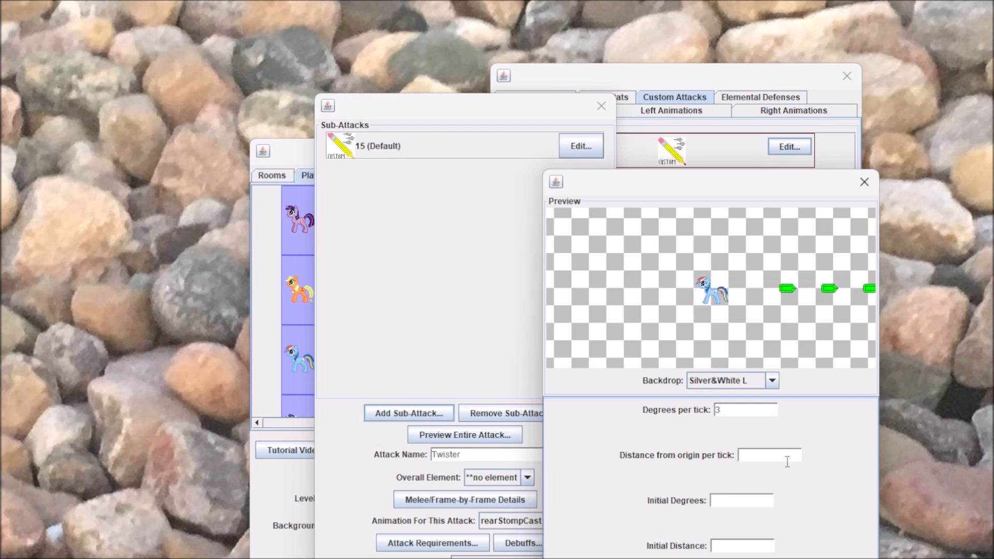
{"action": "type", "text": "2"}
Step: Set the spiral's initial degrees to 180 and its distance from origin per tick to 9
{"action": "left_click", "coordinate": [757, 503]}
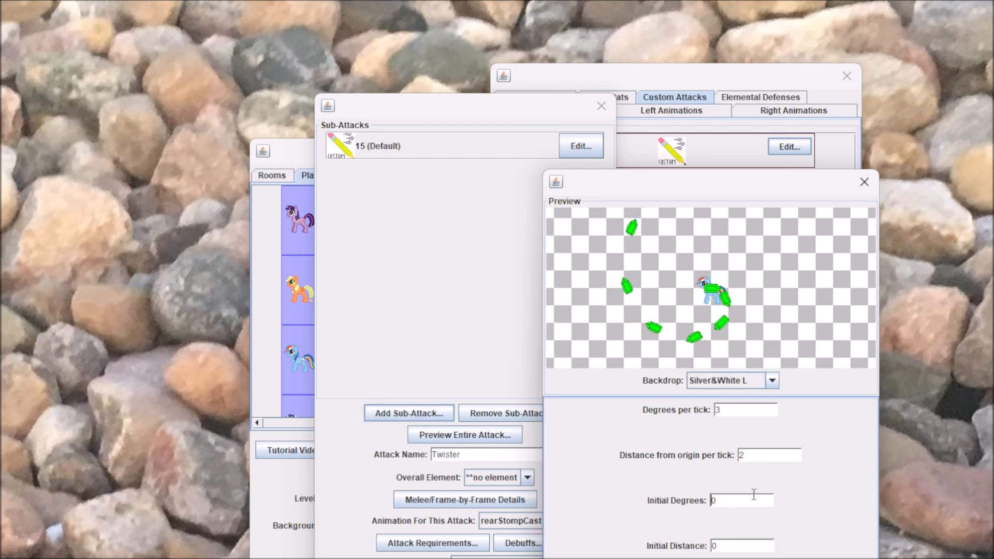
{"action": "type", "text": "18"}
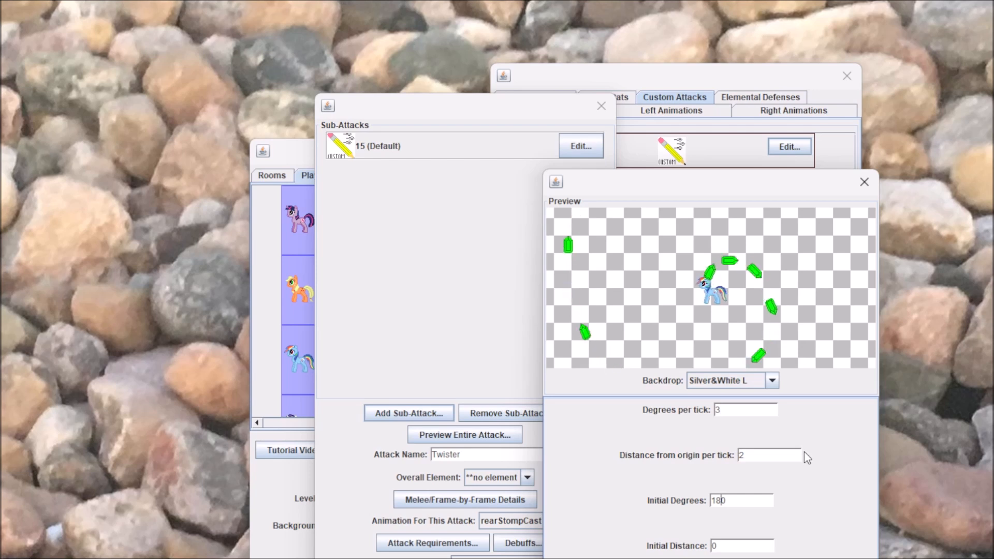
{"action": "double_click", "coordinate": [785, 456]}
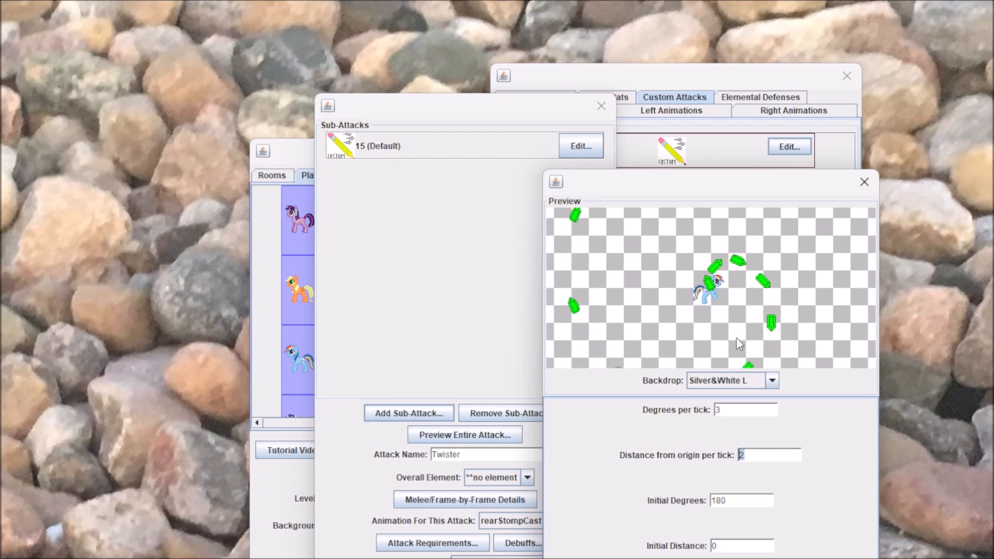
{"action": "type", "text": "9"}
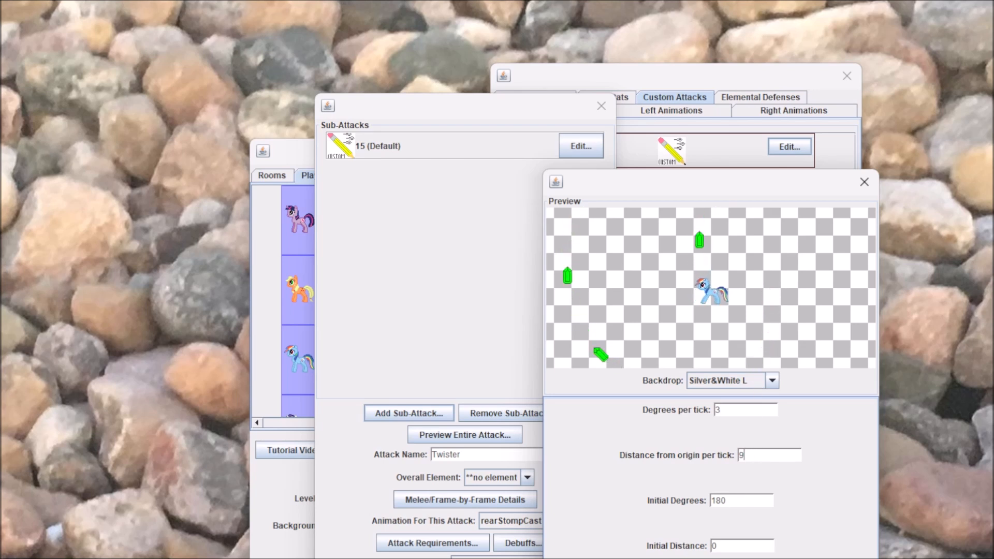
Step: Set the projectile movement to Vector with an X-vector of 11 and the aim behavior Direction attacker faces
{"action": "scroll", "coordinate": [710, 477], "scroll_direction": "up", "scroll_amount": 5}
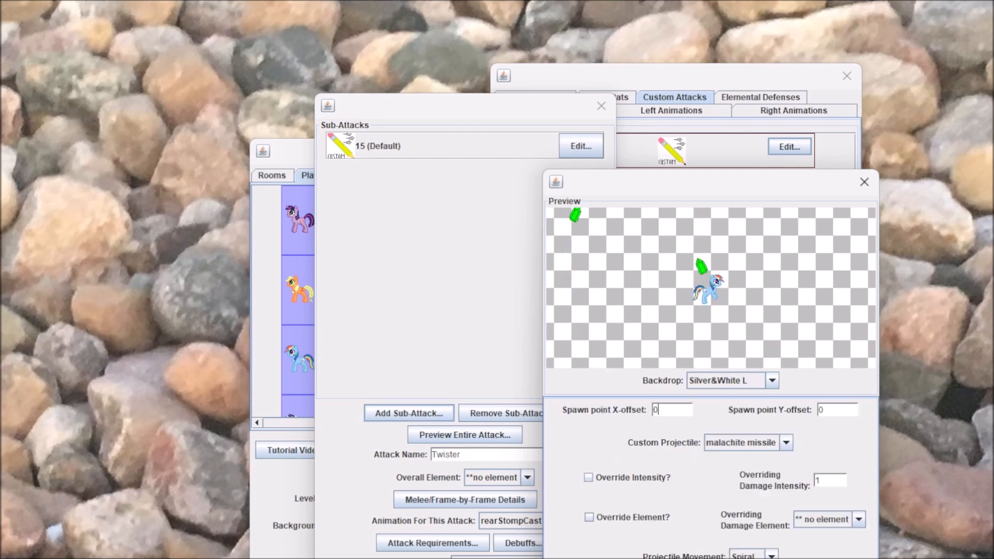
{"action": "scroll", "coordinate": [710, 477], "scroll_direction": "up", "scroll_amount": 3}
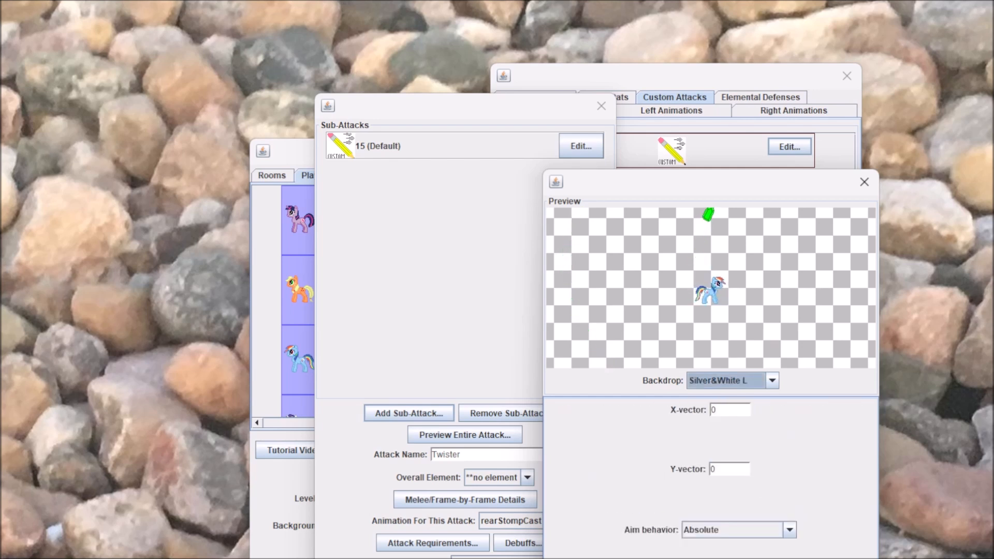
{"action": "left_click", "coordinate": [724, 409]}
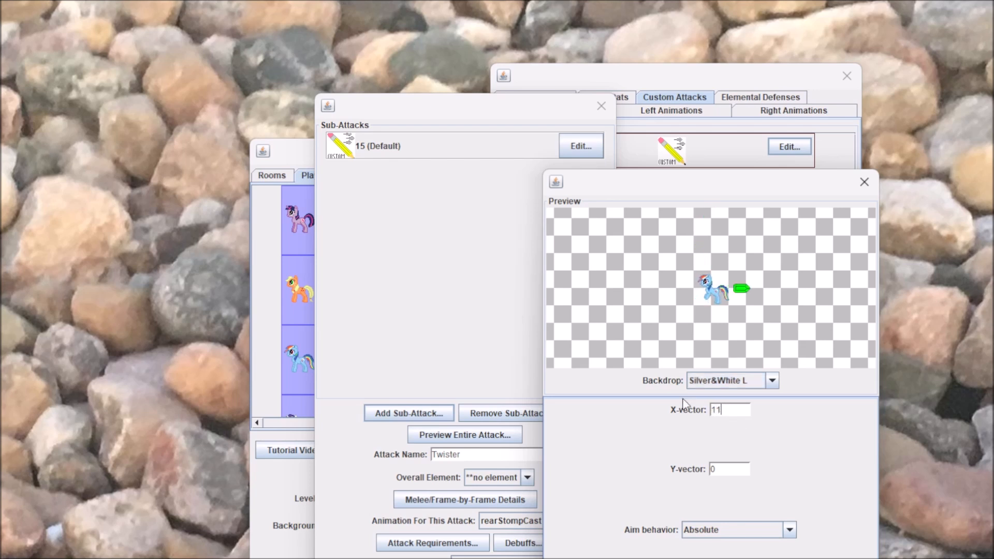
{"action": "left_click", "coordinate": [757, 529]}
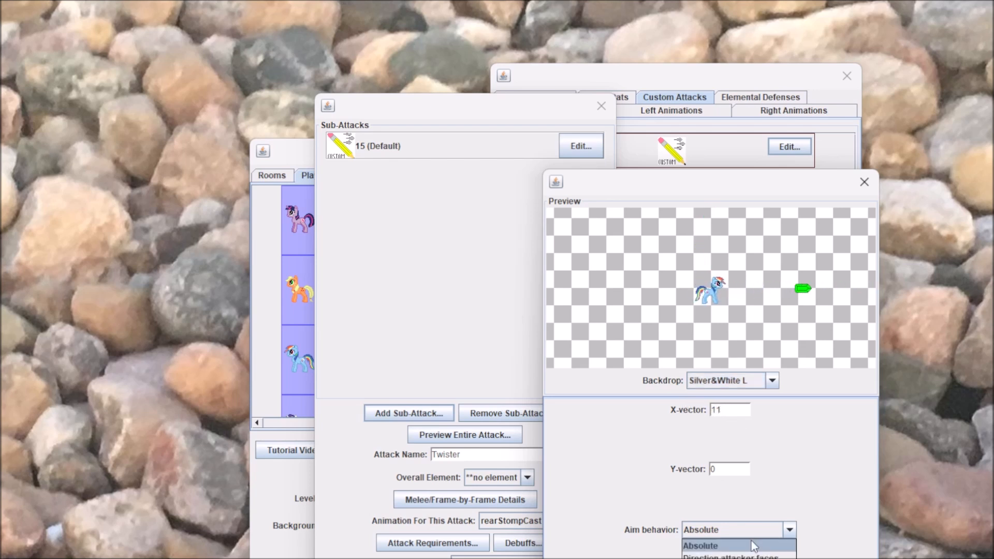
{"action": "left_click", "coordinate": [733, 556]}
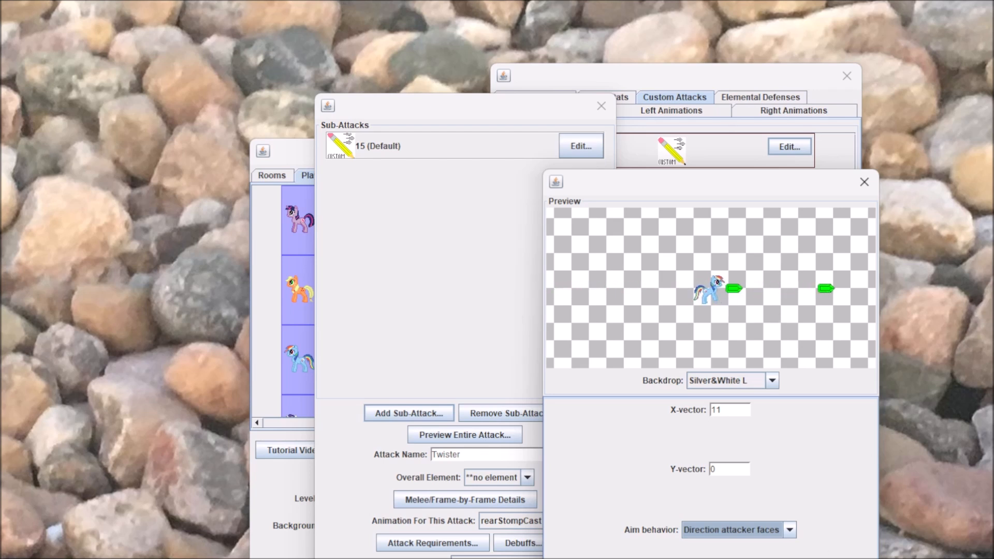
Step: Enable the malachite missile's intensity override and set its overriding damage intensity to 10
{"action": "scroll", "coordinate": [725, 466], "scroll_direction": "up", "scroll_amount": 5}
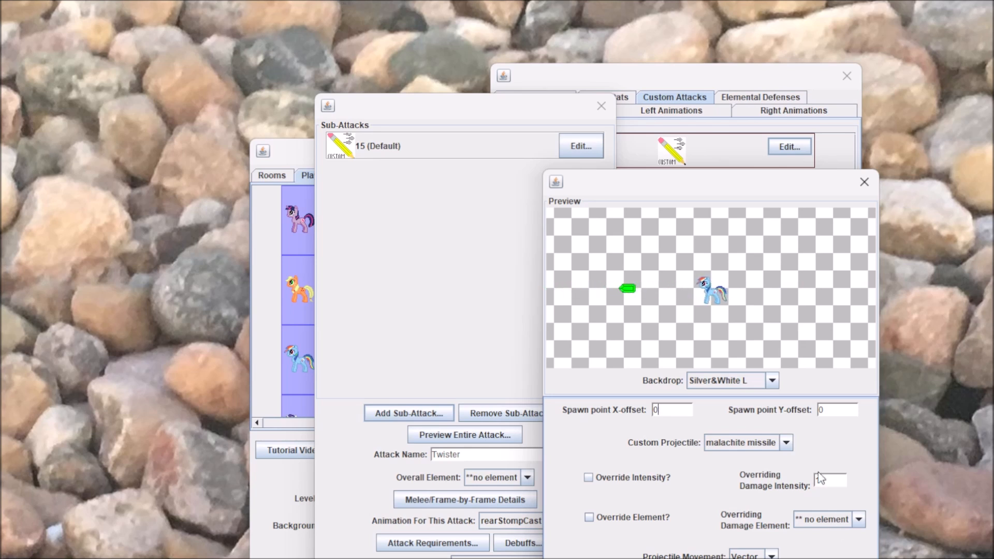
{"action": "left_click", "coordinate": [828, 520]}
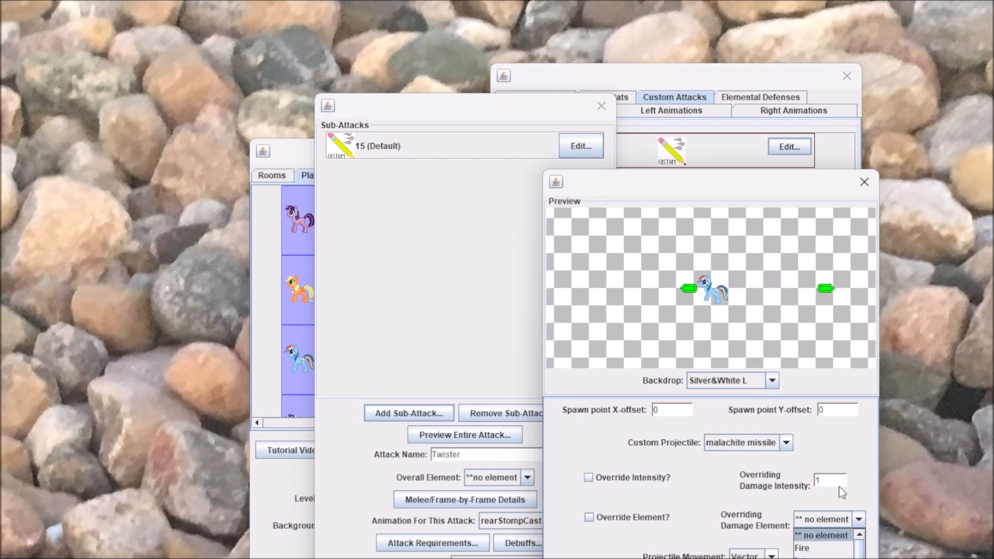
{"action": "left_click", "coordinate": [823, 535]}
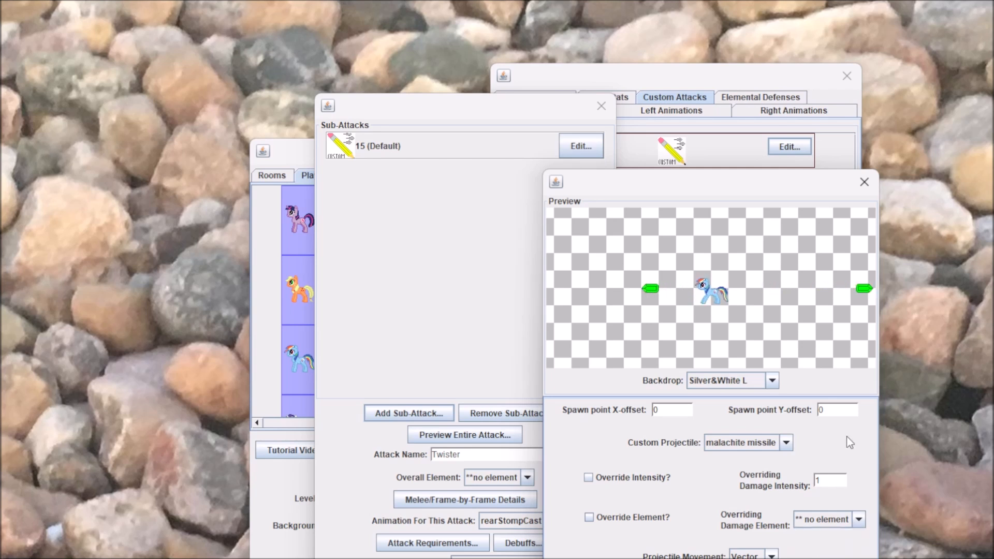
{"action": "left_click", "coordinate": [628, 482]}
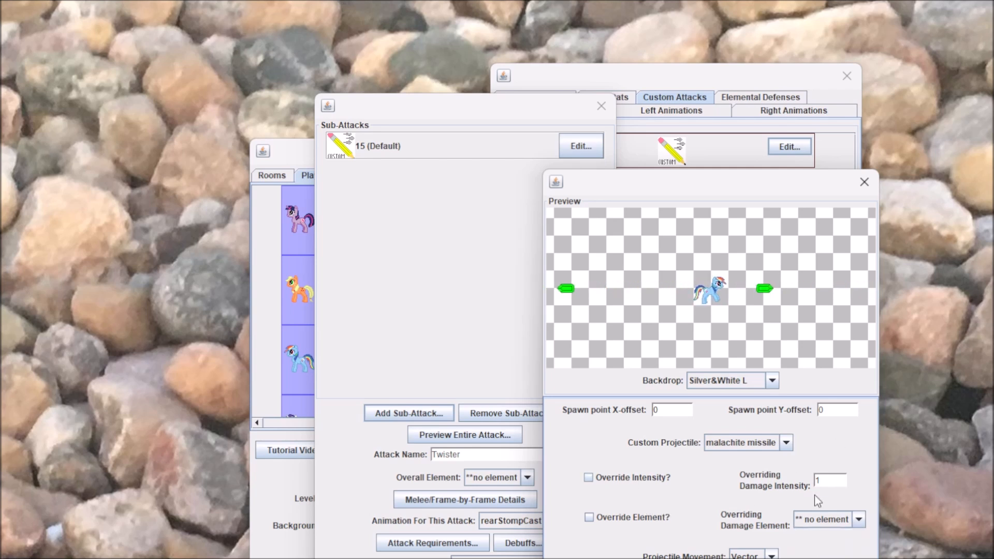
{"action": "left_click", "coordinate": [819, 479]}
{"action": "type", "text": "10"}
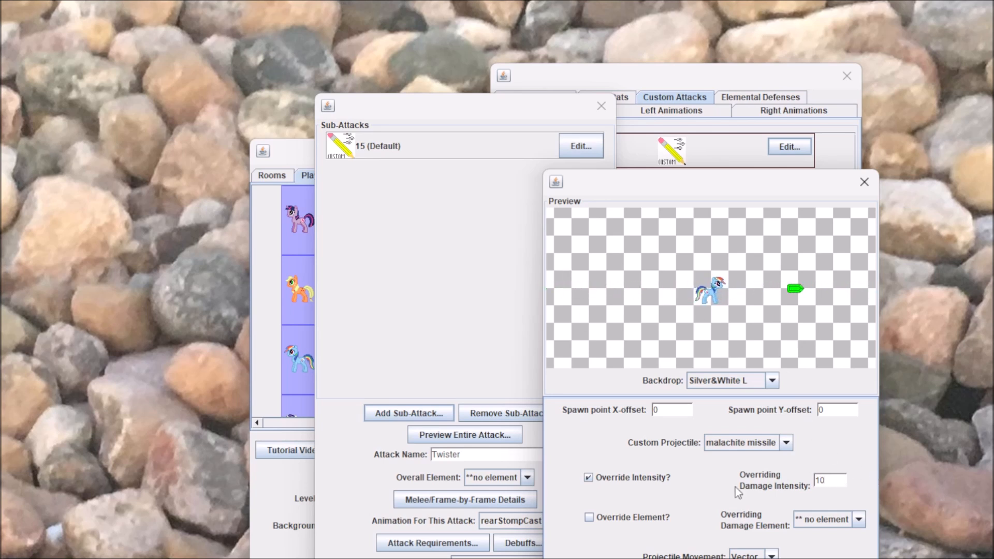
Step: Enable the element override and set the overriding damage element to Earth
{"action": "left_click", "coordinate": [620, 519]}
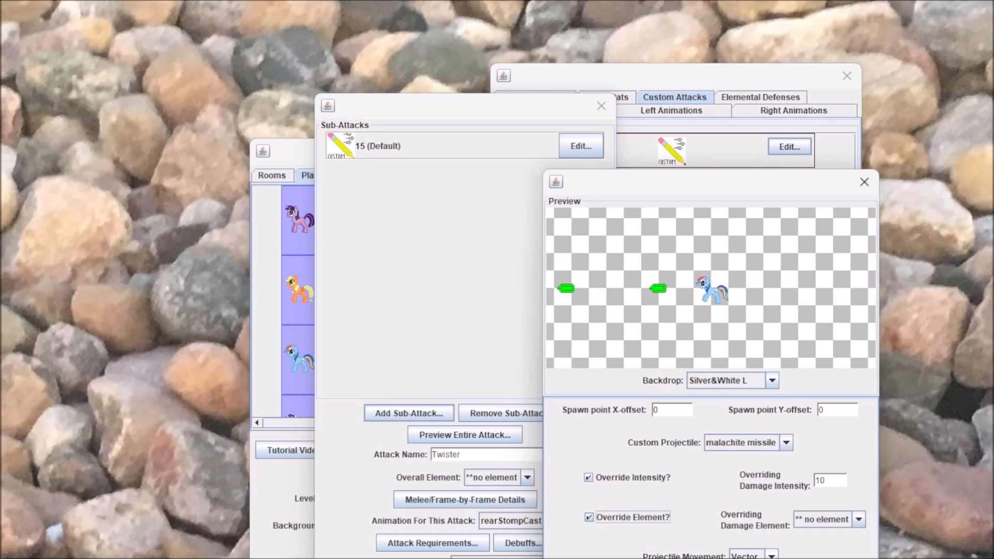
{"action": "left_click", "coordinate": [858, 520]}
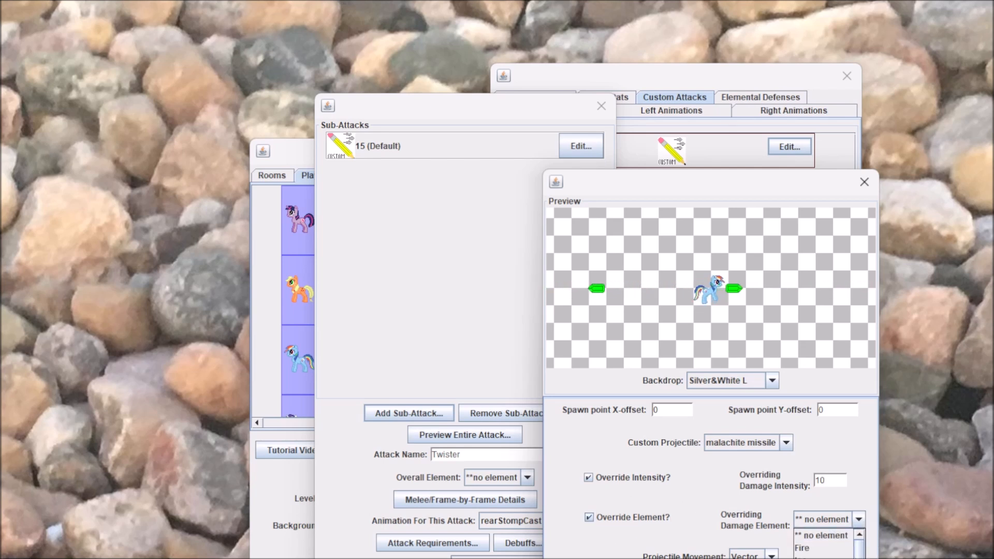
{"action": "left_click", "coordinate": [823, 558]}
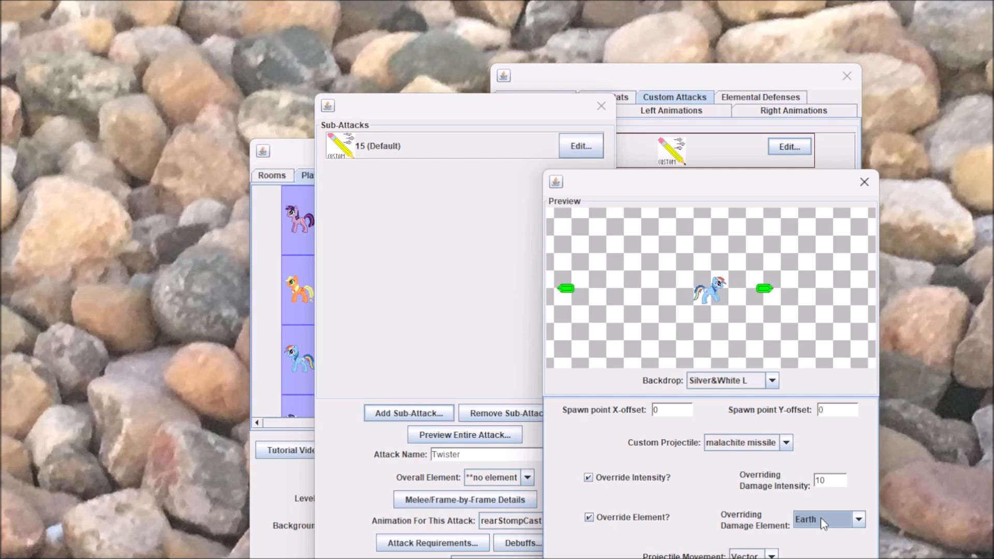
Step: Turn off both the intensity override and the element override of the custom projectile
{"action": "left_click", "coordinate": [627, 480]}
{"action": "left_click", "coordinate": [622, 524]}
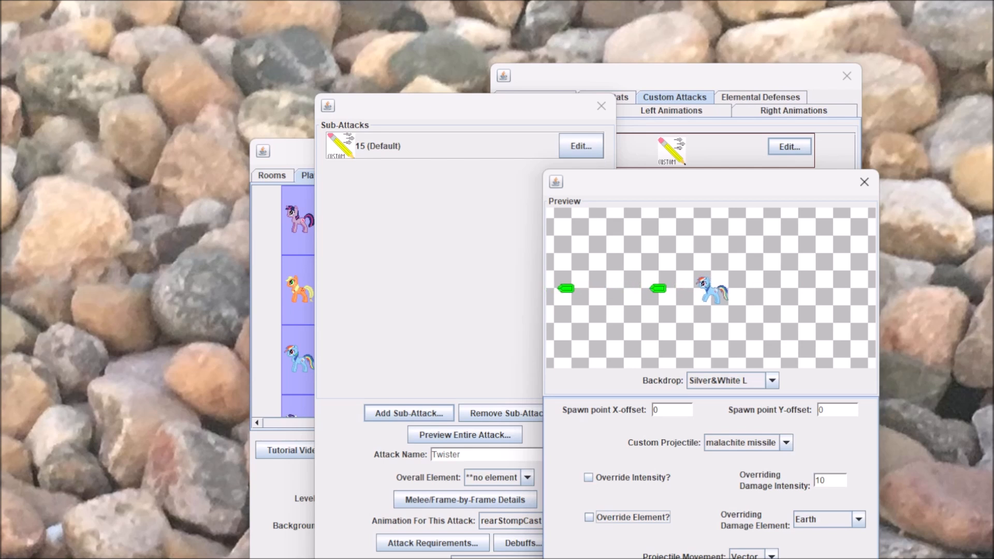
Step: Open the Twister attack's Melee/Frame-by-Frame Details and examine the sub-attacks and spawn points on frames 10 and 4
{"action": "left_click", "coordinate": [462, 501]}
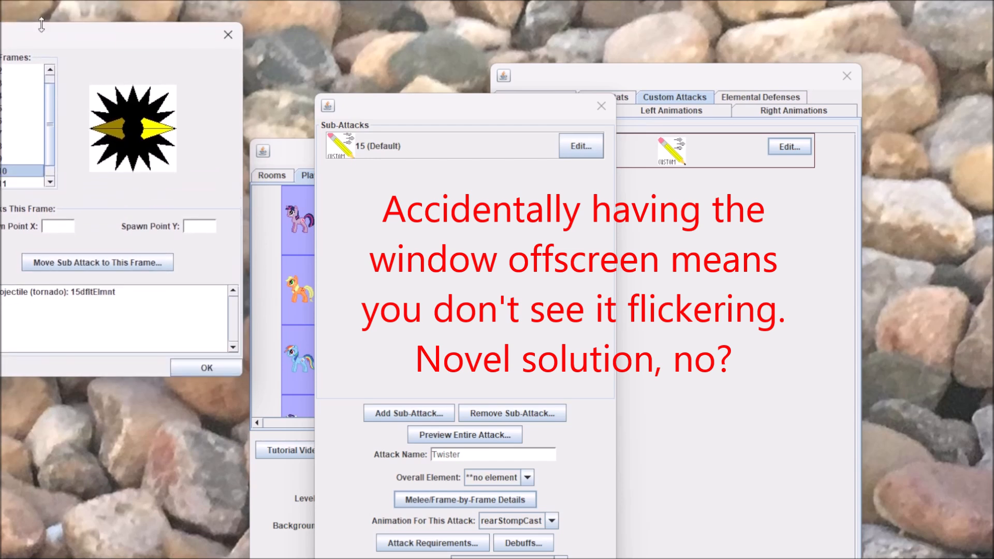
{"action": "left_click_drag", "start_coordinate": [0, 13], "coordinate": [531, 144]}
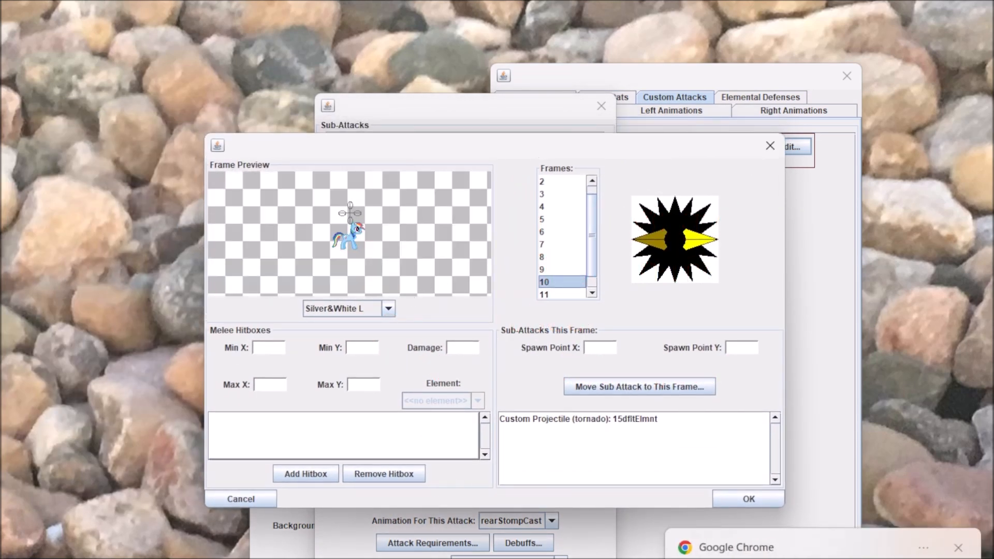
{"action": "left_click", "coordinate": [962, 541]}
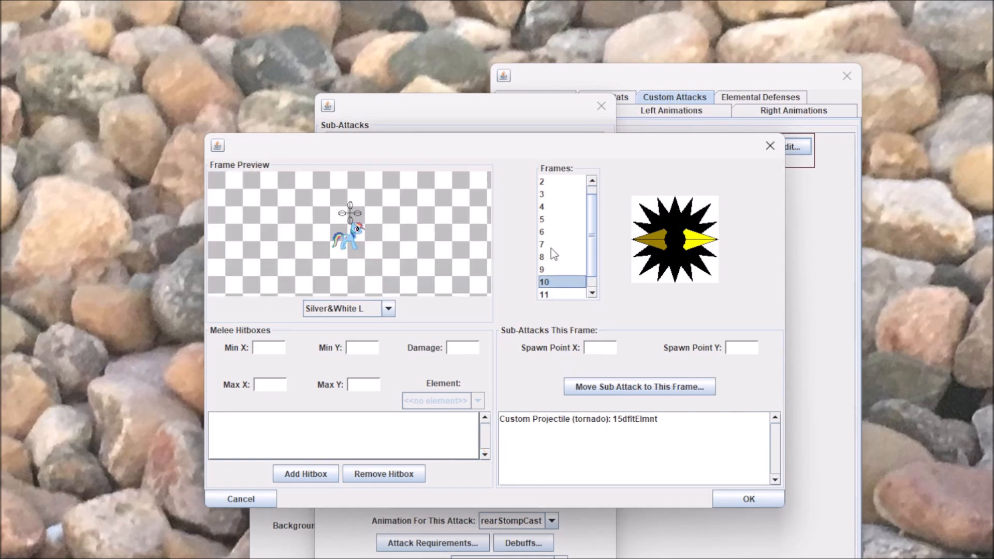
{"action": "left_click", "coordinate": [641, 271]}
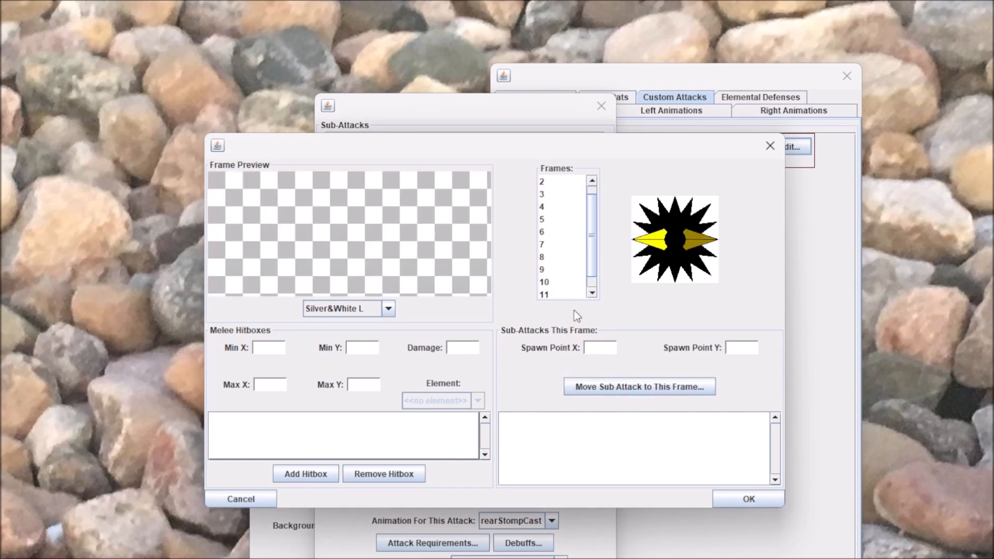
{"action": "left_click", "coordinate": [554, 282]}
{"action": "left_click", "coordinate": [609, 419]}
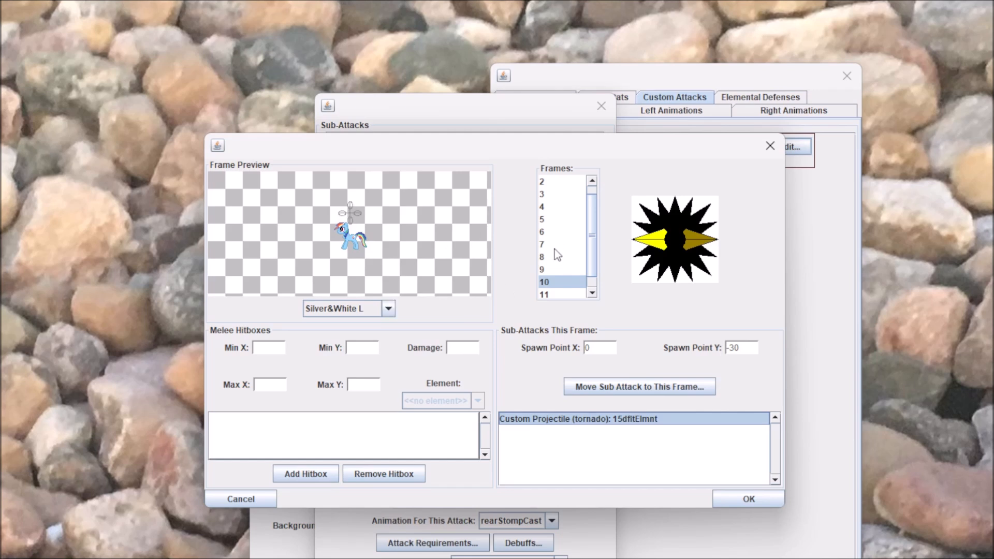
{"action": "left_click", "coordinate": [555, 220]}
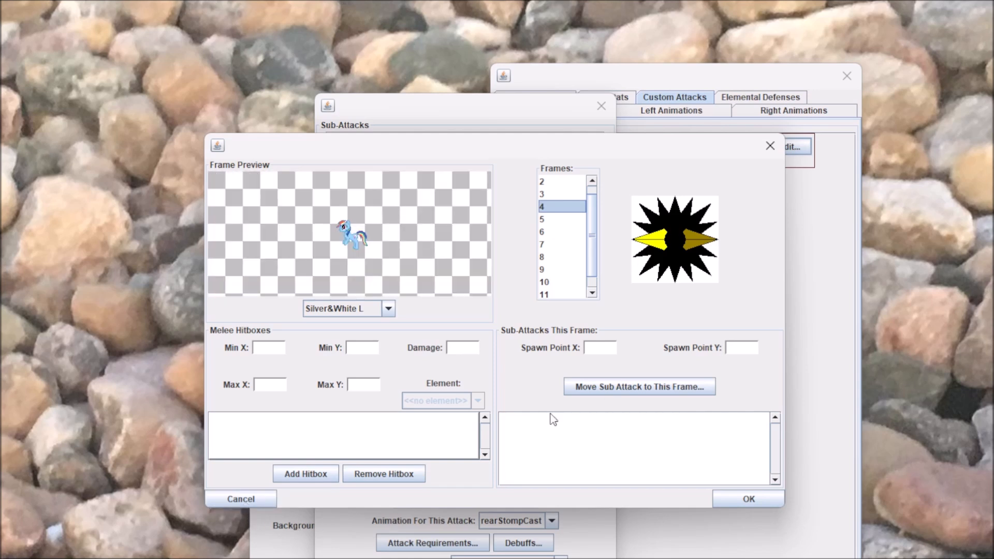
{"action": "left_click", "coordinate": [563, 282]}
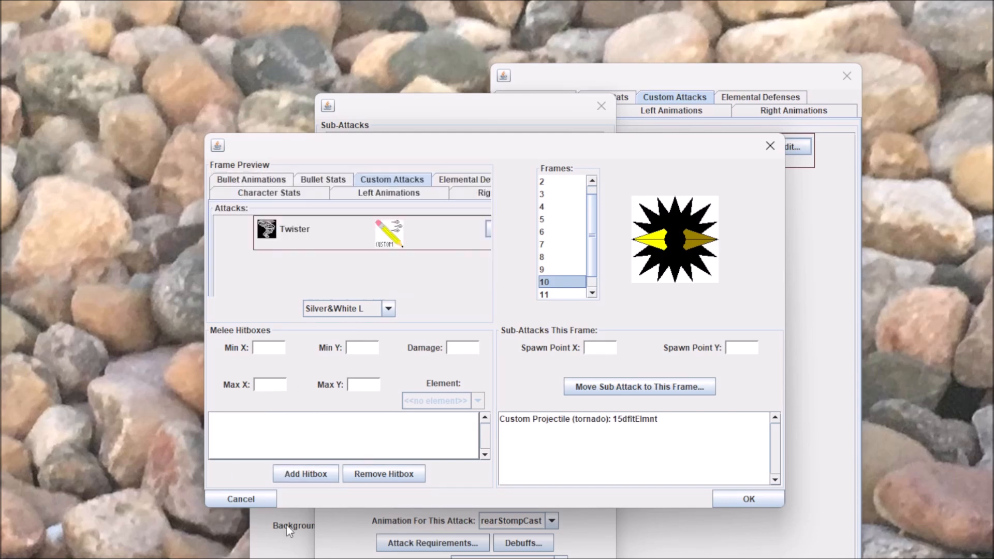
Step: Cancel the frame-by-frame details and close the Twister attack and Rainbow Dash editing windows
{"action": "left_click", "coordinate": [260, 501]}
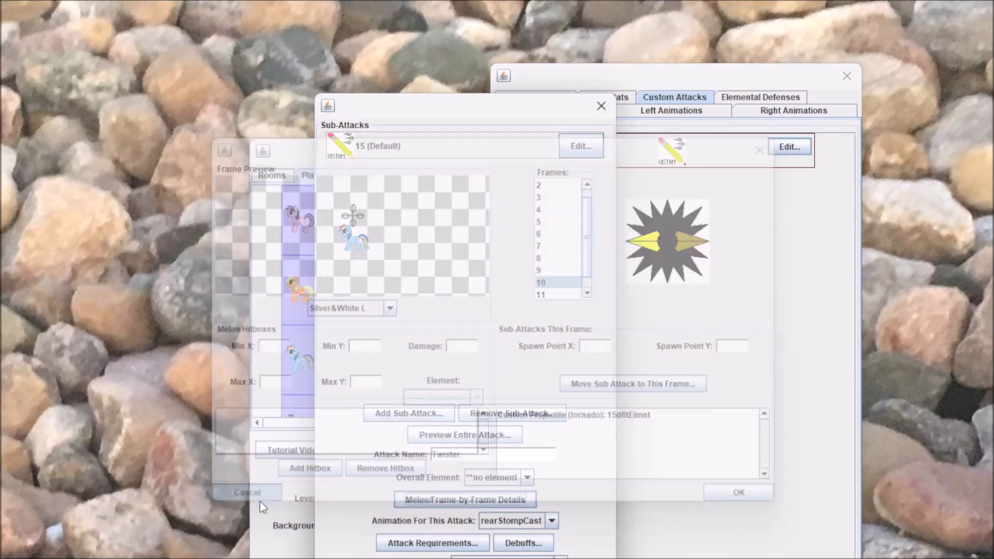
{"action": "left_click", "coordinate": [601, 105]}
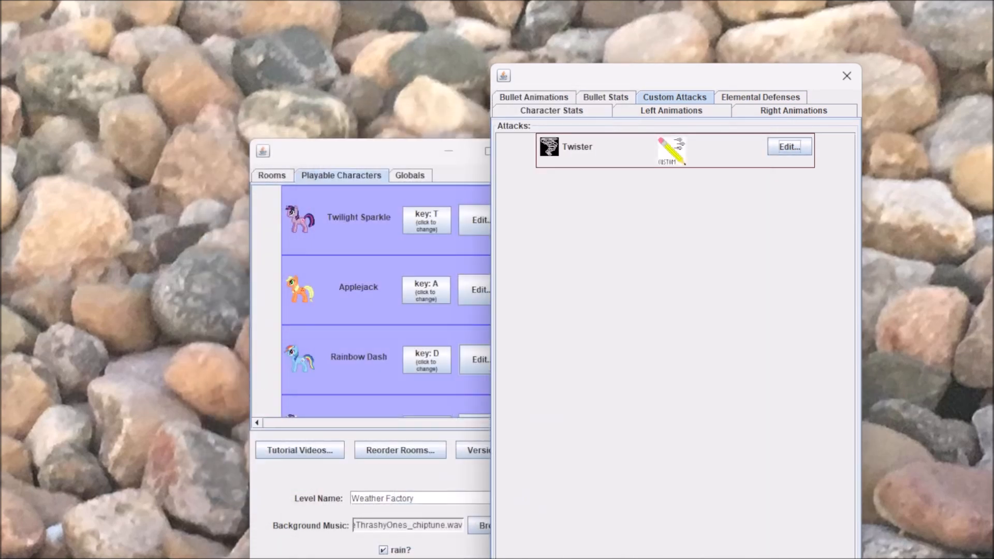
{"action": "left_click", "coordinate": [847, 76]}
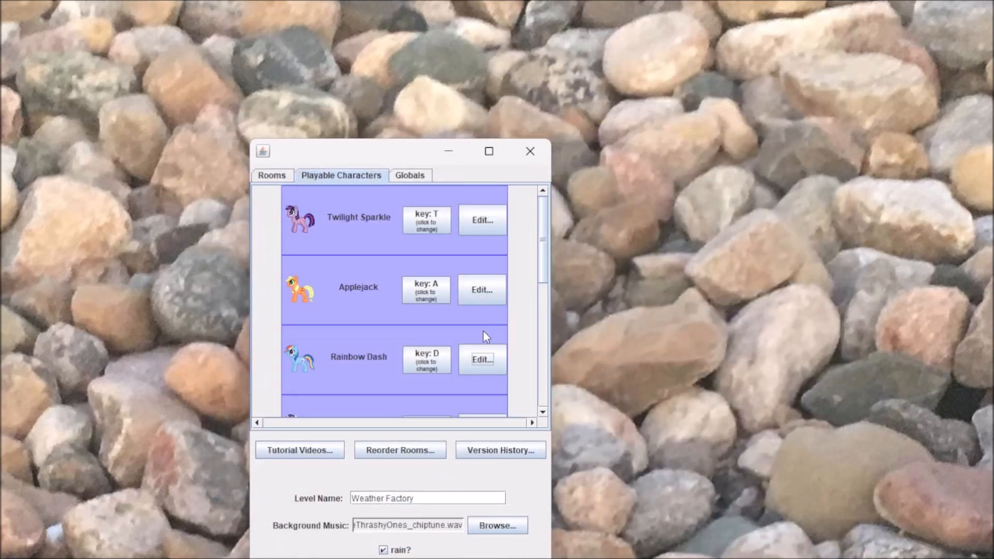
Step: Open cloudRoom from the level's room list and switch its editing layer to Enemies, Bosses & NPC's
{"action": "left_click", "coordinate": [273, 176]}
{"action": "scroll", "coordinate": [475, 229], "scroll_direction": "down", "scroll_amount": 3}
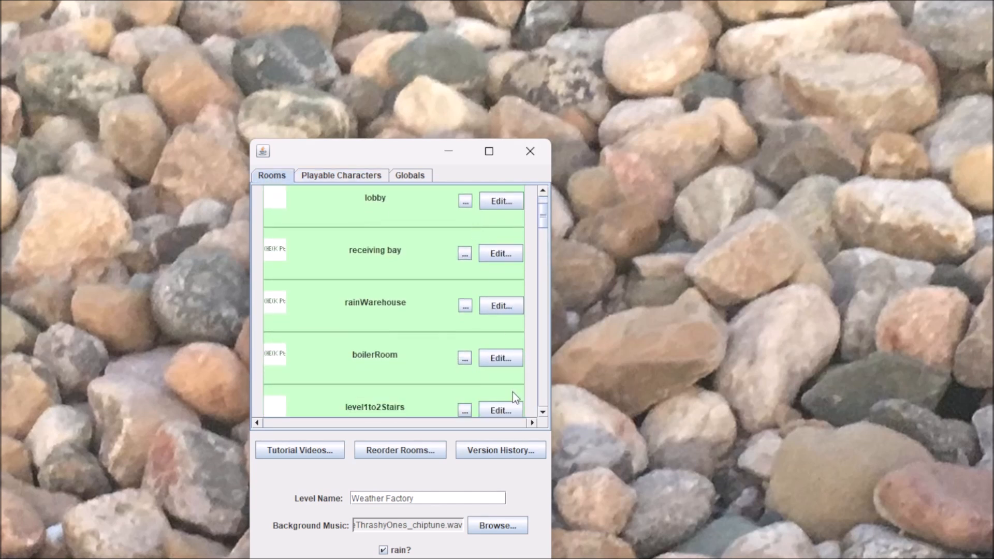
{"action": "scroll", "coordinate": [508, 334], "scroll_direction": "down", "scroll_amount": 3}
{"action": "scroll", "coordinate": [527, 283], "scroll_direction": "down", "scroll_amount": 5}
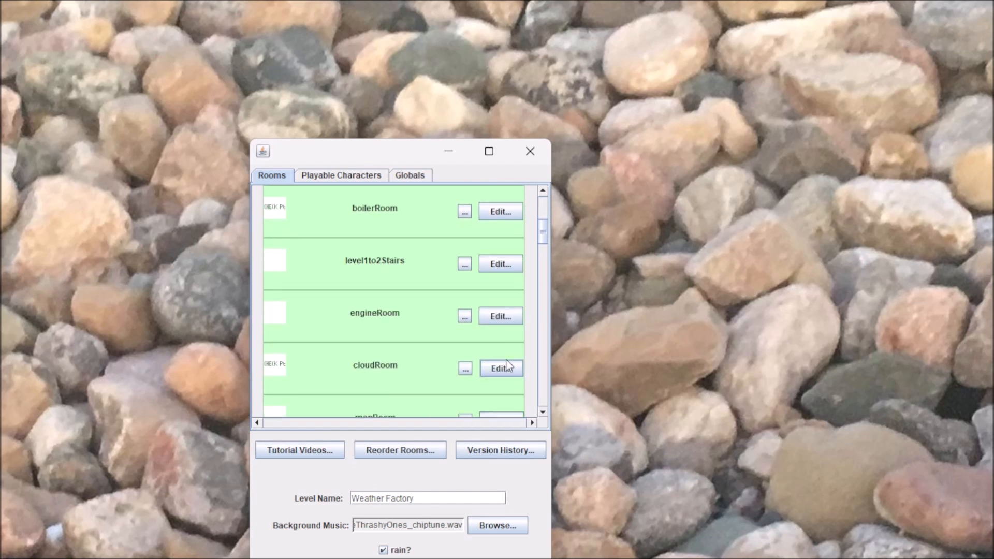
{"action": "left_click", "coordinate": [505, 366]}
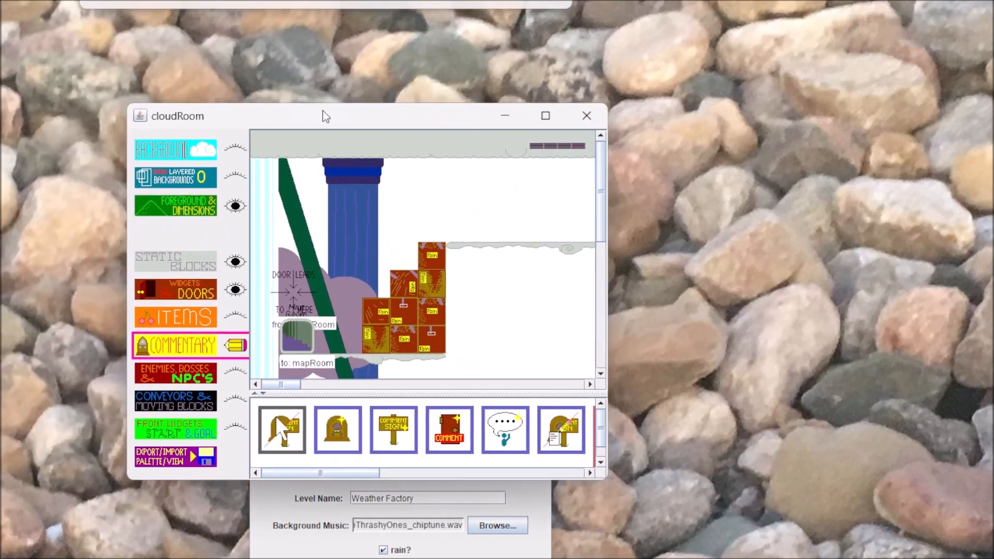
{"action": "left_click", "coordinate": [213, 385]}
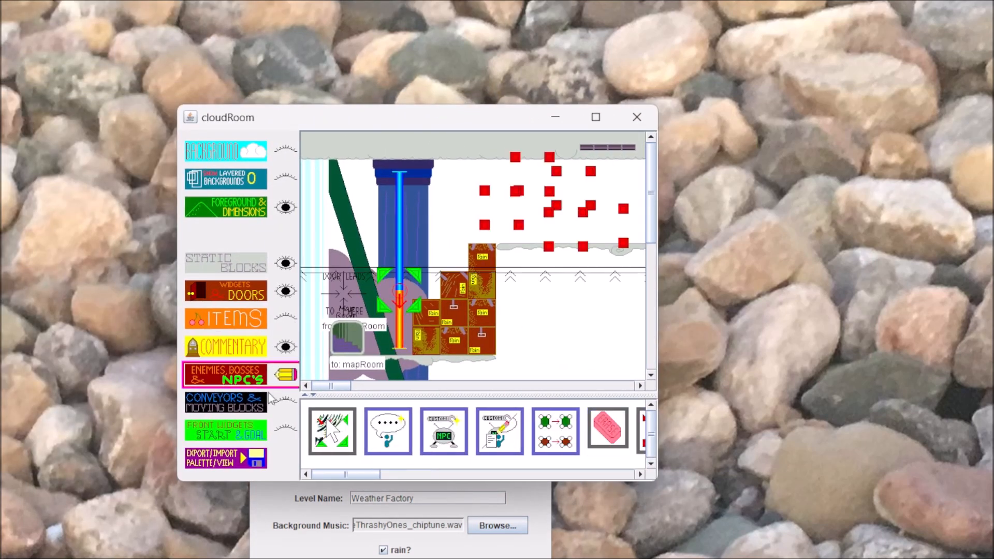
Step: Open the green gem enemy from the palette for editing and look over its dropped items and behaviors
{"action": "left_click_drag", "start_coordinate": [342, 477], "coordinate": [528, 475]}
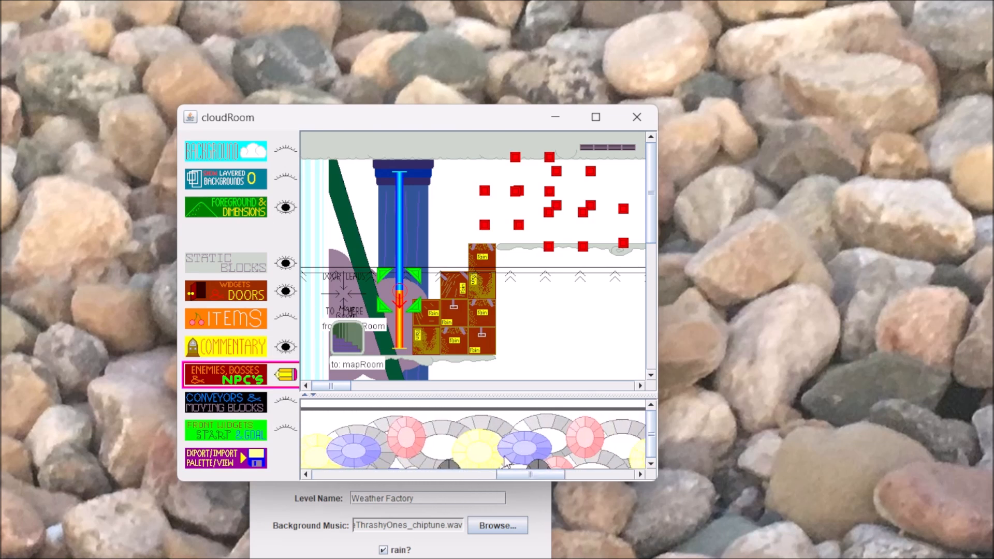
{"action": "left_click_drag", "start_coordinate": [505, 474], "coordinate": [576, 482]}
{"action": "left_click", "coordinate": [607, 440]}
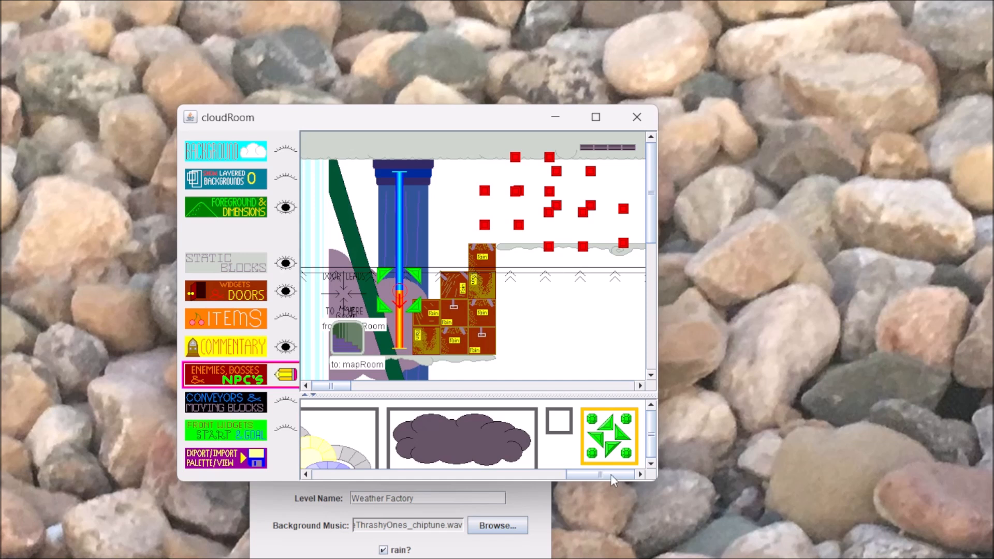
{"action": "left_click_drag", "start_coordinate": [612, 476], "coordinate": [429, 476]}
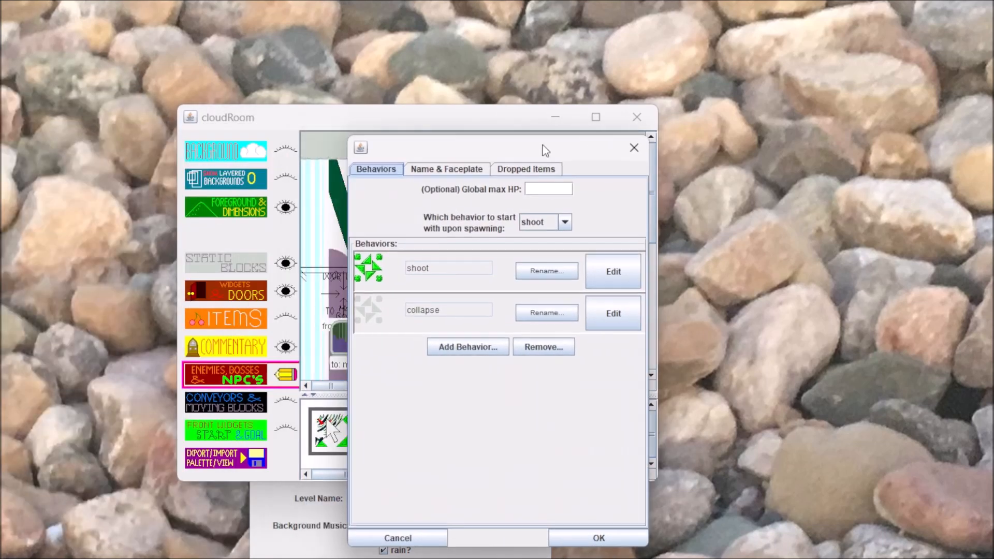
{"action": "left_click_drag", "start_coordinate": [543, 145], "coordinate": [610, 157]}
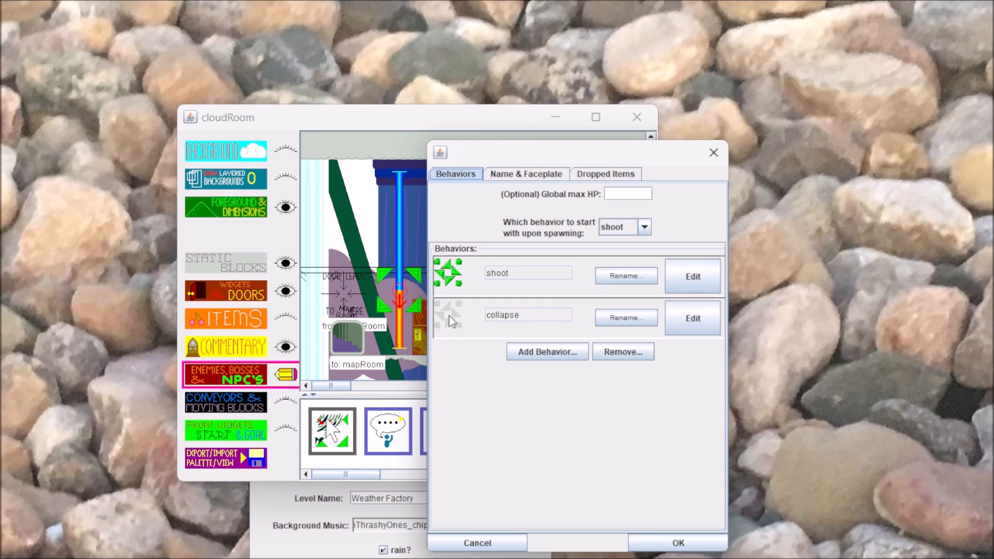
{"action": "left_click", "coordinate": [599, 177]}
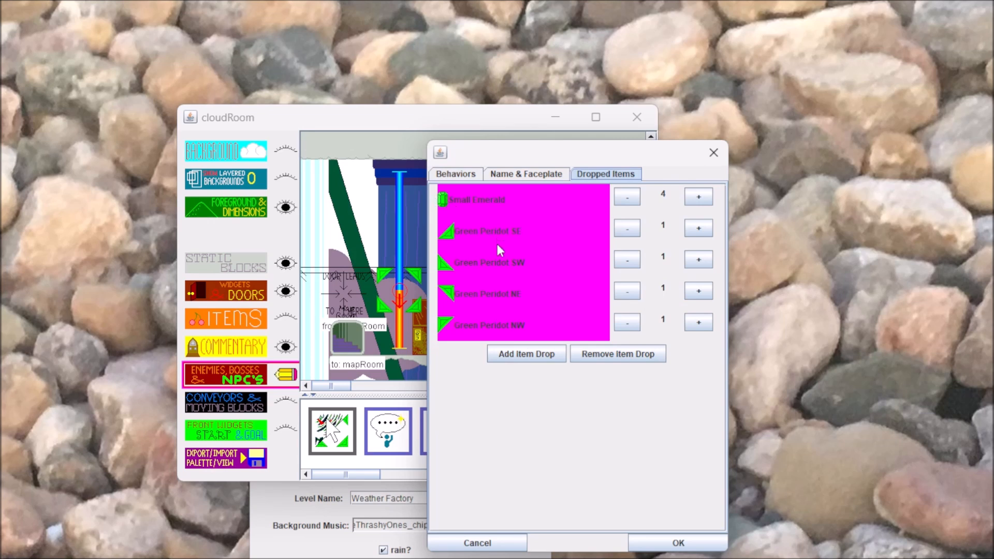
{"action": "left_click", "coordinate": [478, 174]}
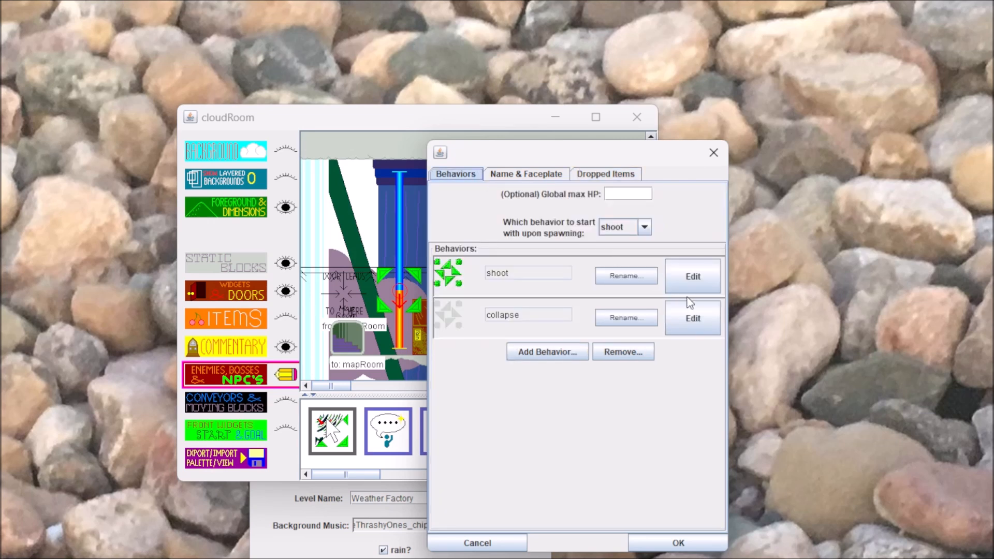
Step: Open the shoot behavior's spinshot attack and examine its custom sub-attack's Spiral movement settings and the available projectile movements
{"action": "left_click", "coordinate": [689, 282]}
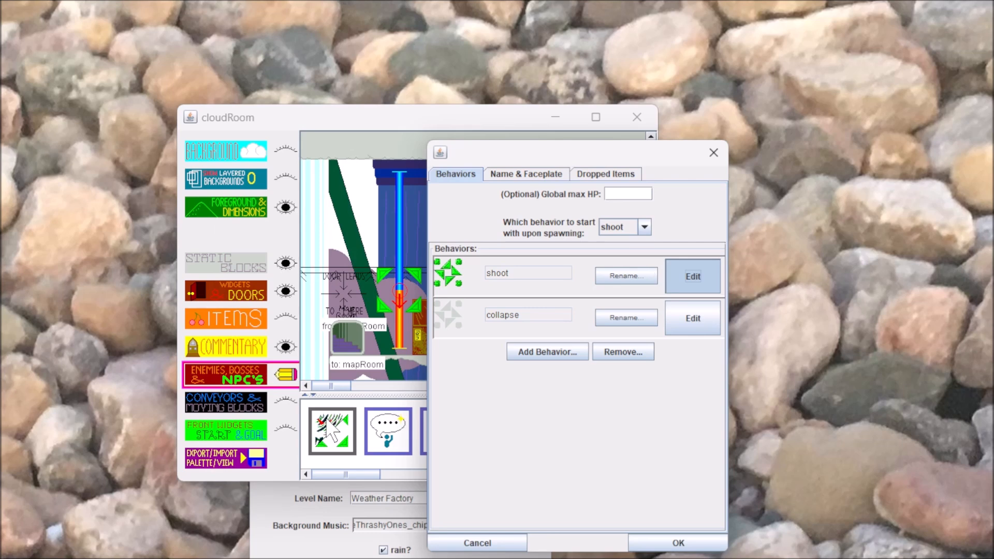
{"action": "left_click_drag", "start_coordinate": [0, 12], "coordinate": [463, 186]}
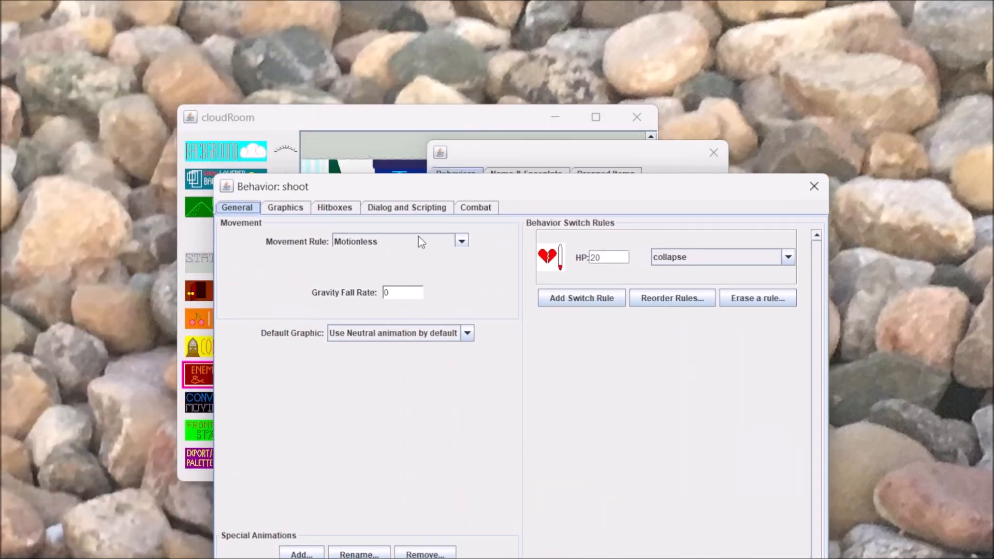
{"action": "left_click", "coordinate": [464, 209]}
{"action": "left_click", "coordinate": [782, 247]}
{"action": "left_click_drag", "start_coordinate": [21, 62], "coordinate": [534, 118]}
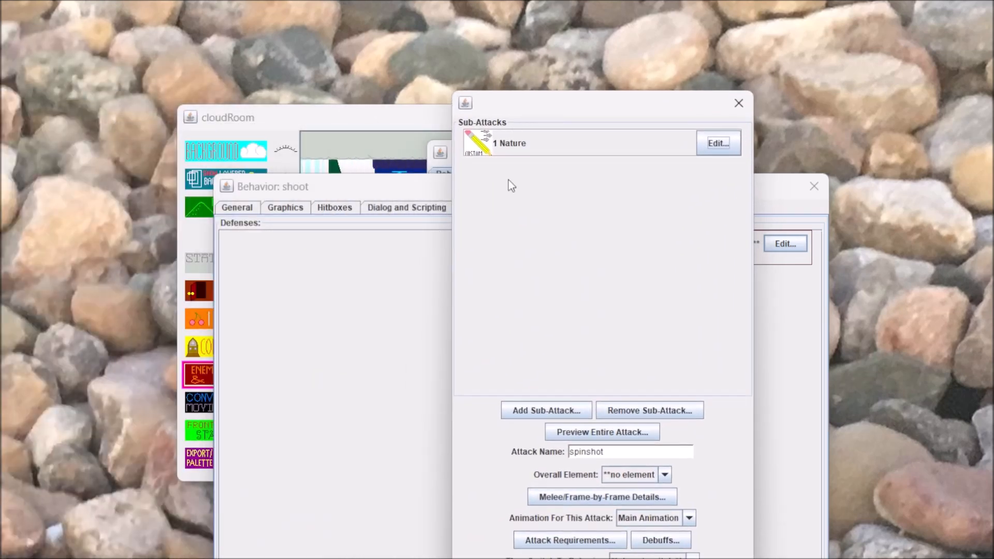
{"action": "left_click", "coordinate": [719, 148]}
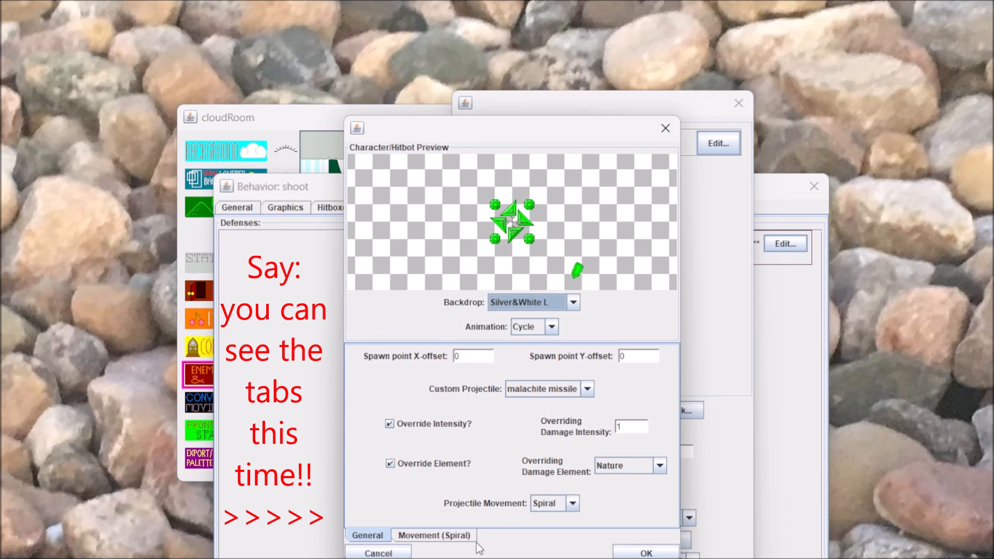
{"action": "left_click", "coordinate": [447, 539]}
{"action": "left_click", "coordinate": [367, 535]}
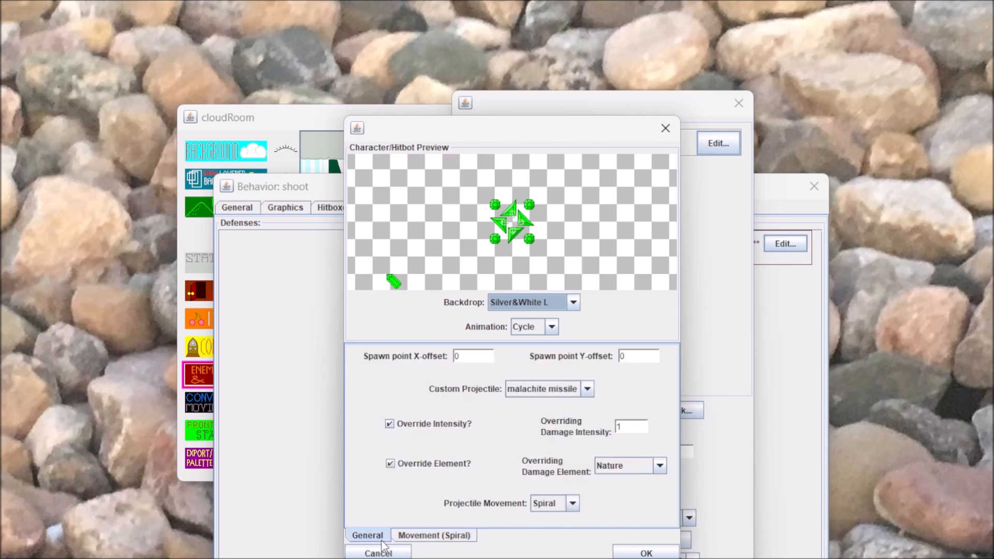
{"action": "left_click", "coordinate": [553, 505]}
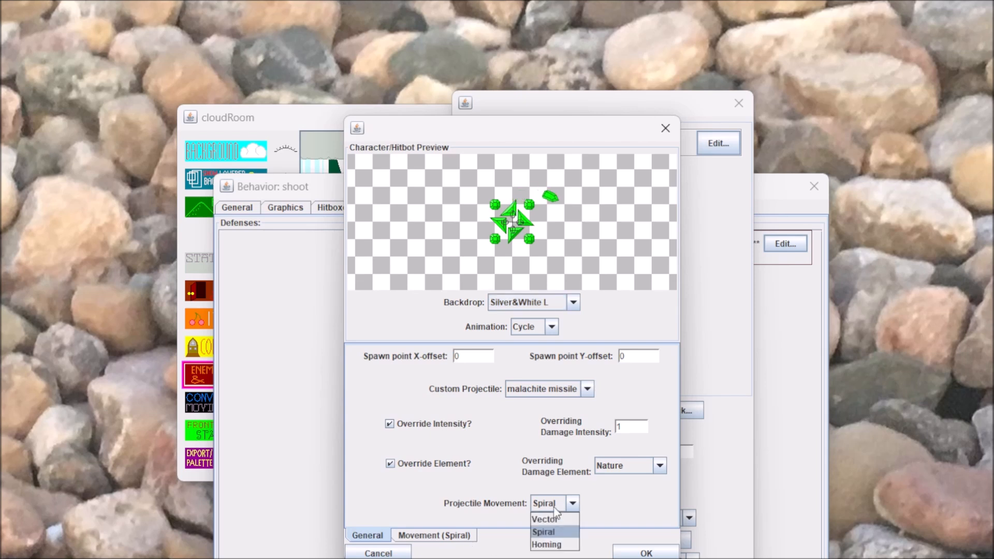
Step: Try tornado as the sub-attack's custom projectile, then close the sub-attack and spinshot windows without saving
{"action": "left_click", "coordinate": [541, 389]}
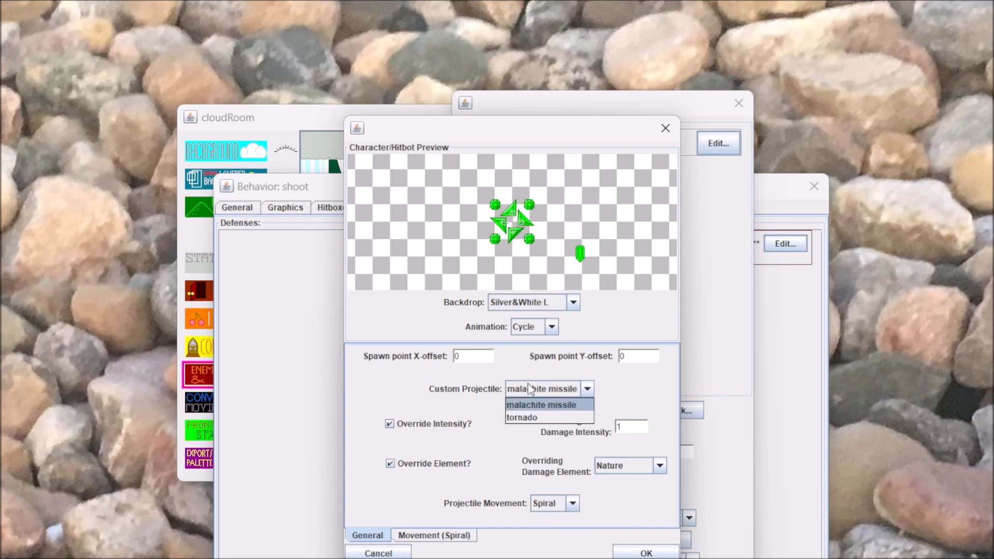
{"action": "left_click", "coordinate": [534, 417]}
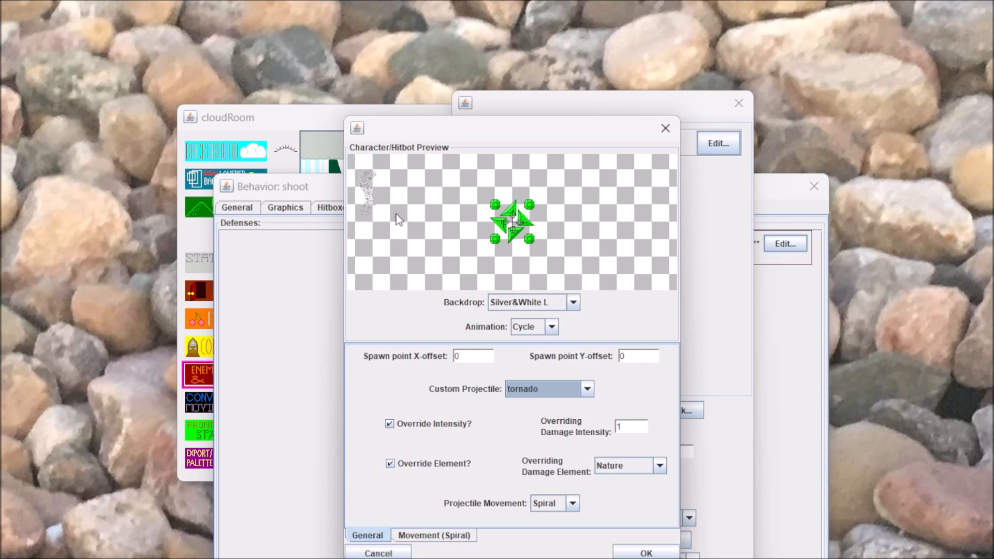
{"action": "left_click", "coordinate": [665, 128]}
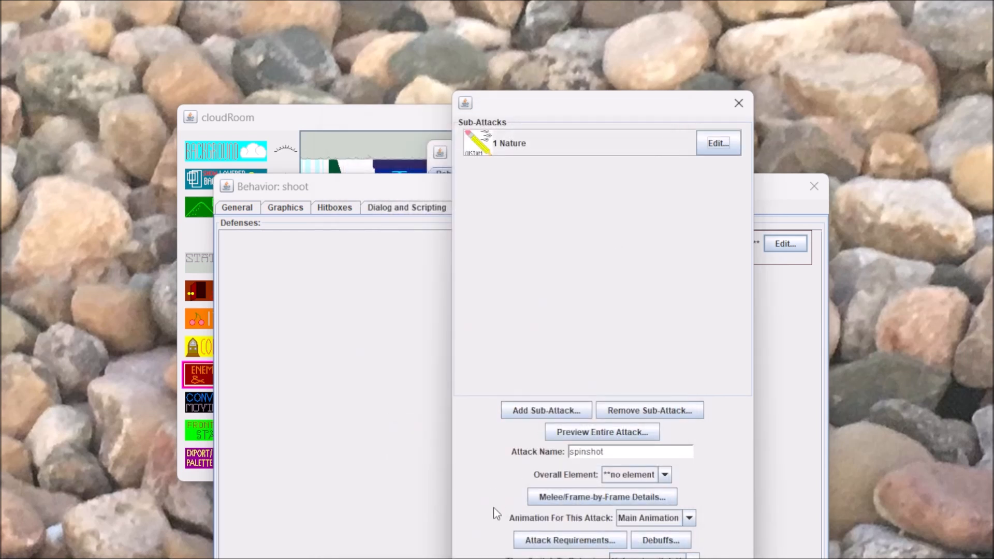
{"action": "left_click", "coordinate": [739, 103]}
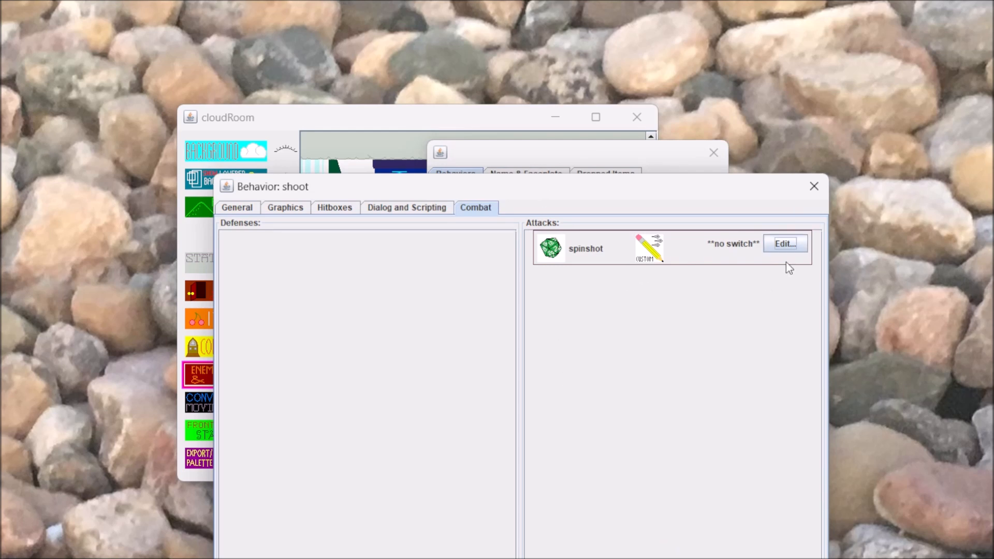
Step: Reopen the spinshot attack, add an unlock key to its attack requirements and start adding a requirement to that key
{"action": "left_click", "coordinate": [785, 244]}
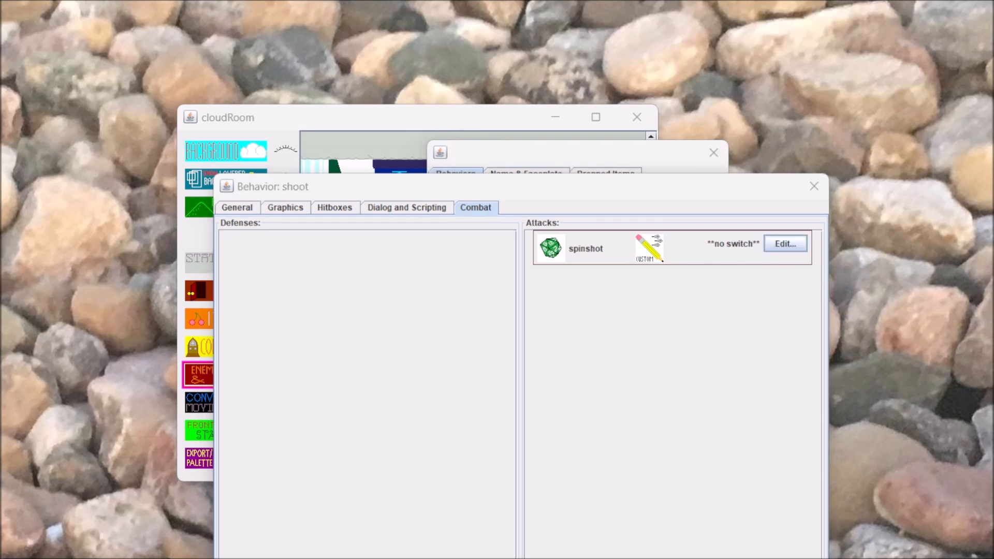
{"action": "left_click_drag", "start_coordinate": [176, 88], "coordinate": [483, 110]}
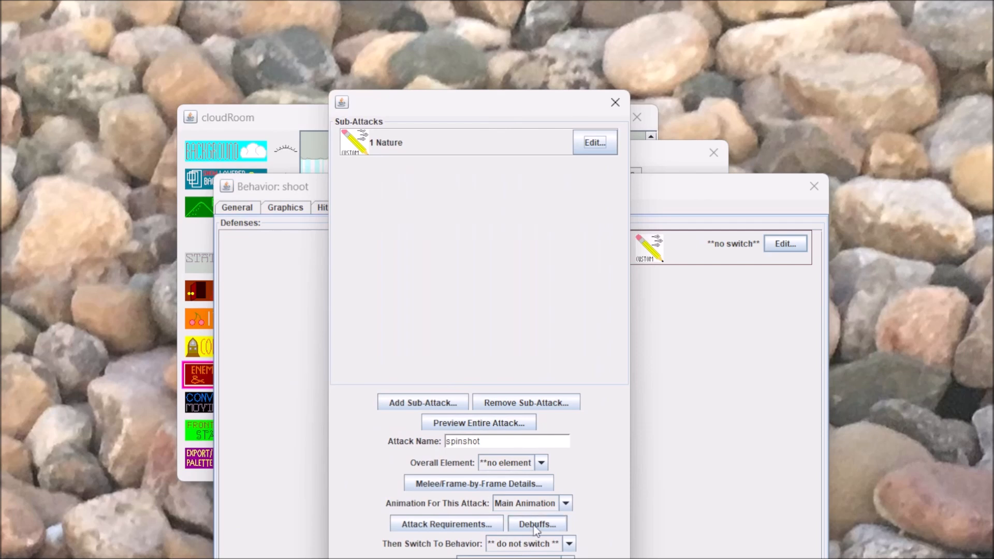
{"action": "left_click", "coordinate": [458, 527]}
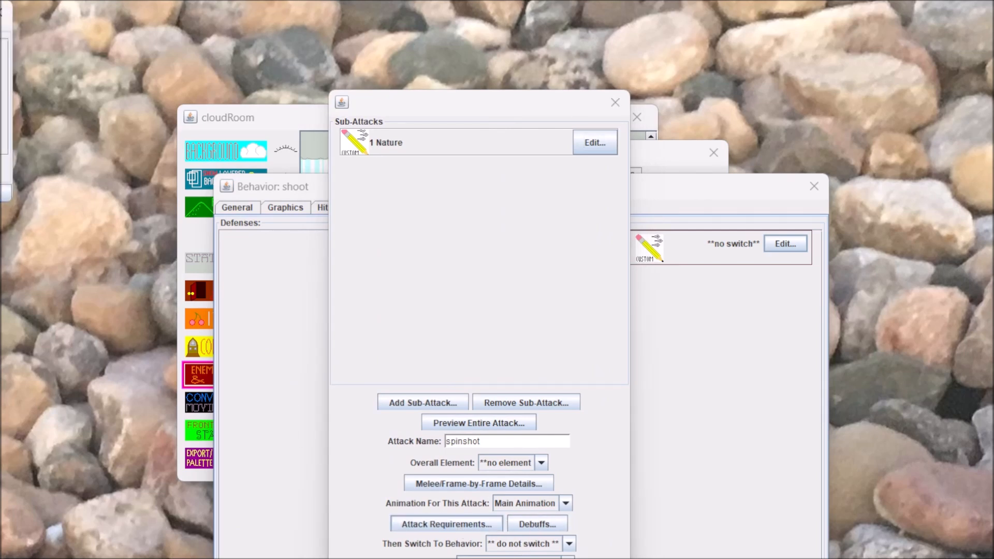
{"action": "left_click_drag", "start_coordinate": [5, 11], "coordinate": [424, 202]}
{"action": "left_click", "coordinate": [332, 357]}
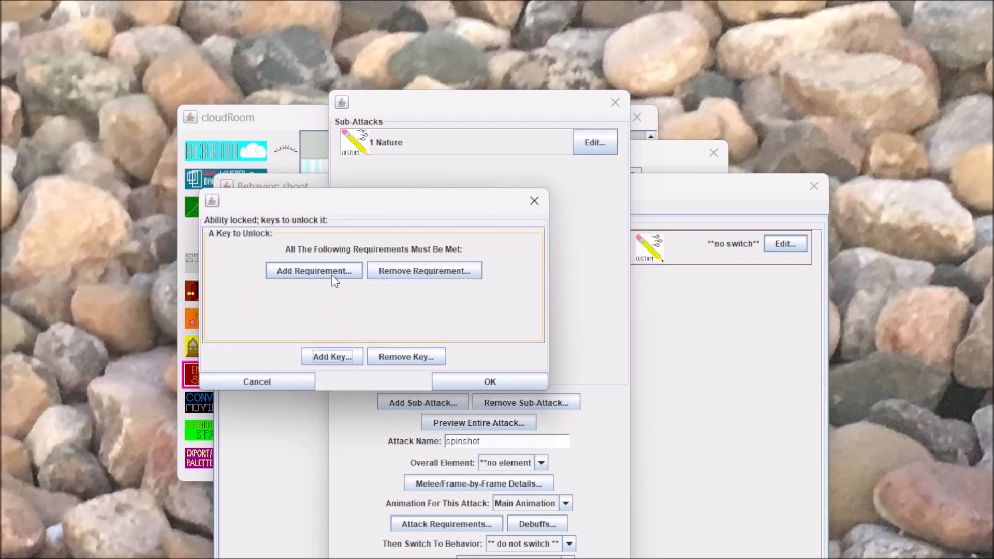
{"action": "left_click", "coordinate": [334, 281]}
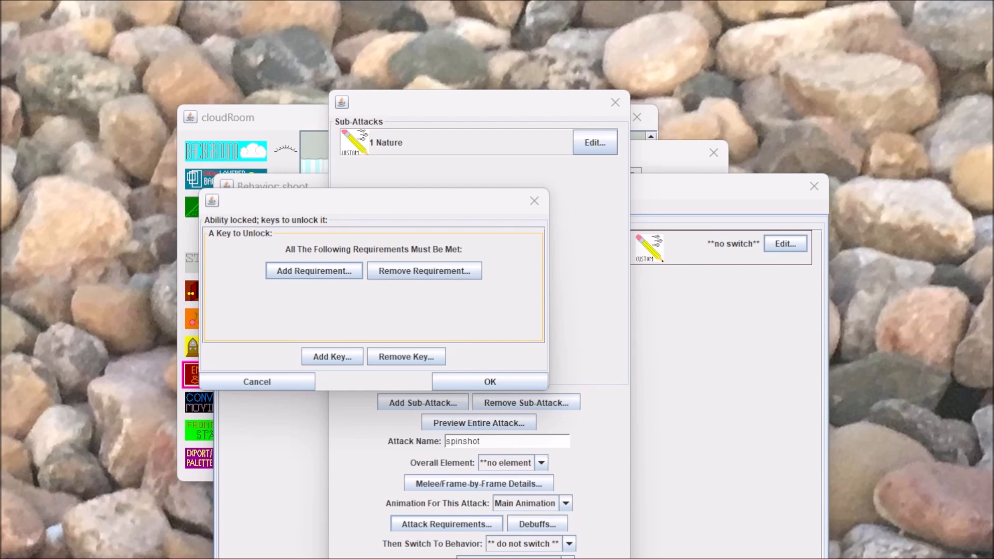
{"action": "left_click_drag", "start_coordinate": [127, 119], "coordinate": [474, 197]}
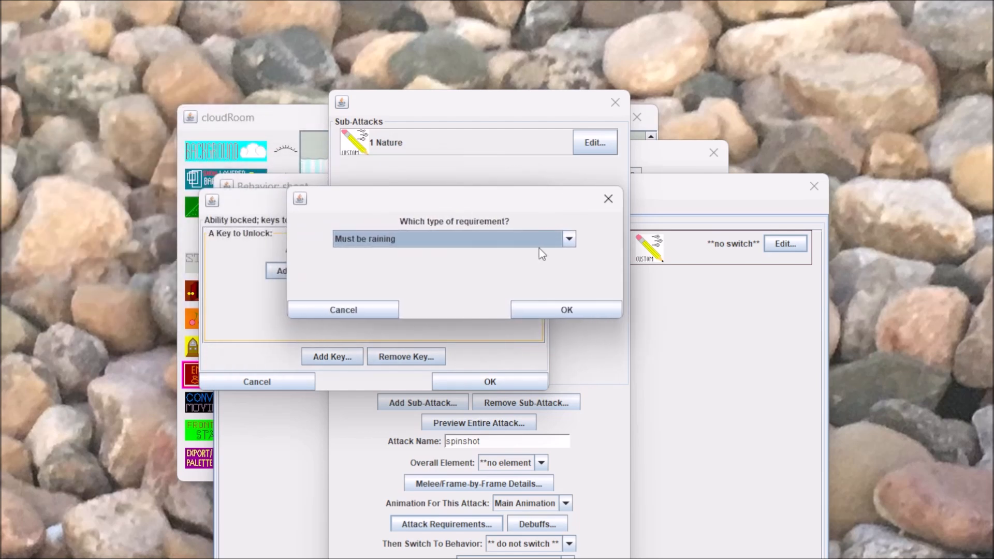
Step: Examine the available requirement types, then cancel the new requirement and the attack requirements
{"action": "left_click", "coordinate": [569, 241]}
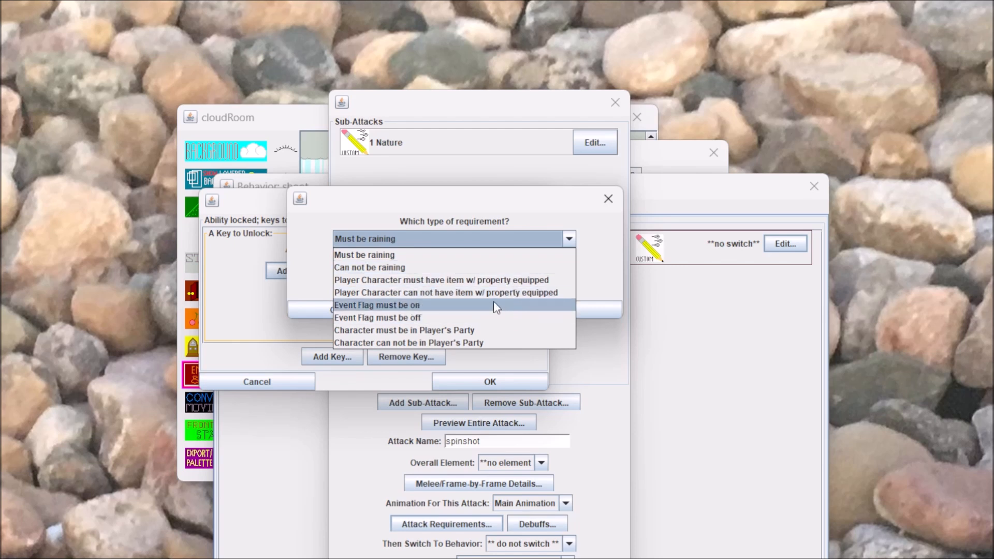
{"action": "left_click", "coordinate": [554, 241]}
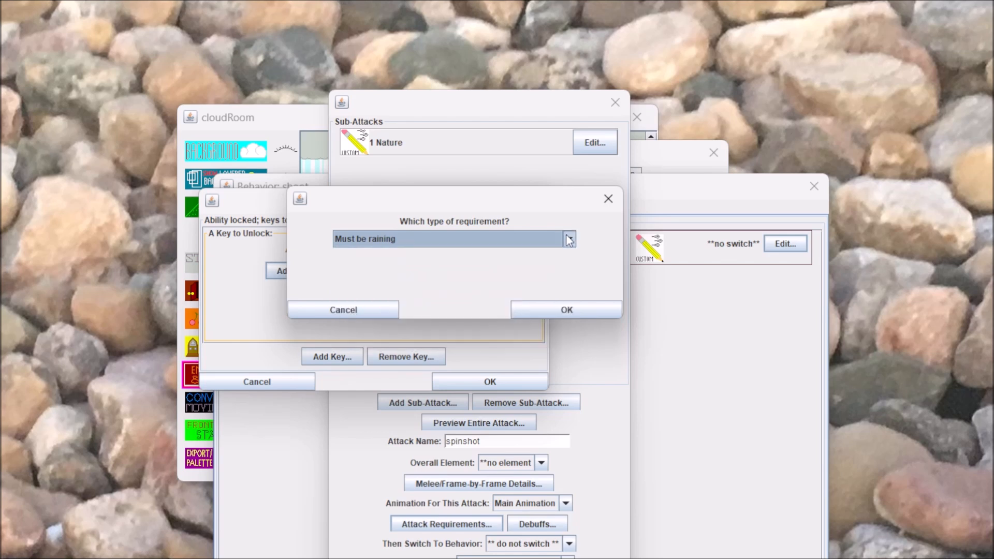
{"action": "left_click", "coordinate": [609, 199]}
{"action": "left_click", "coordinate": [266, 384]}
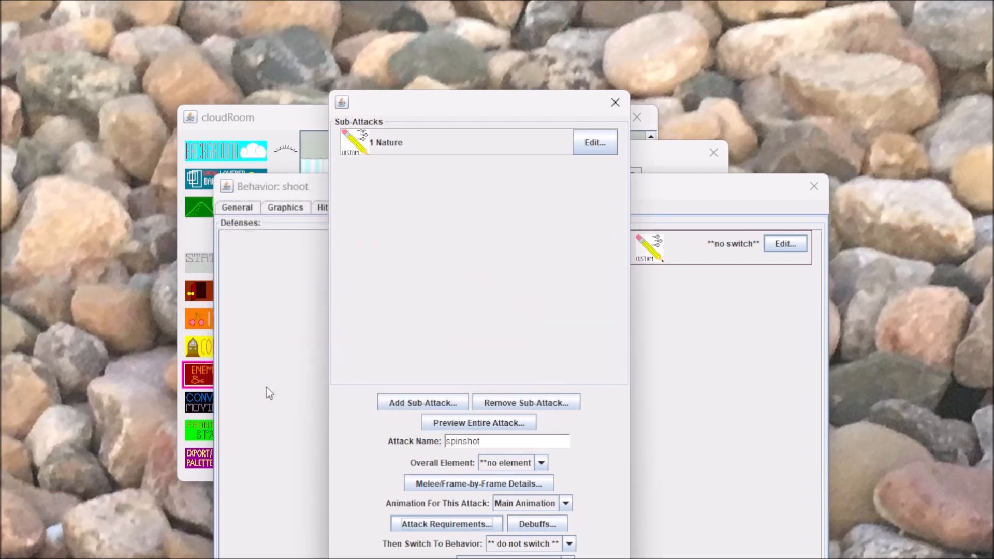
Step: Cancel out of the spinshot attack, the shoot behavior and the green gem enemy's editing windows
{"action": "left_click", "coordinate": [475, 517]}
{"action": "left_click", "coordinate": [399, 558]}
{"action": "left_click", "coordinate": [399, 558]}
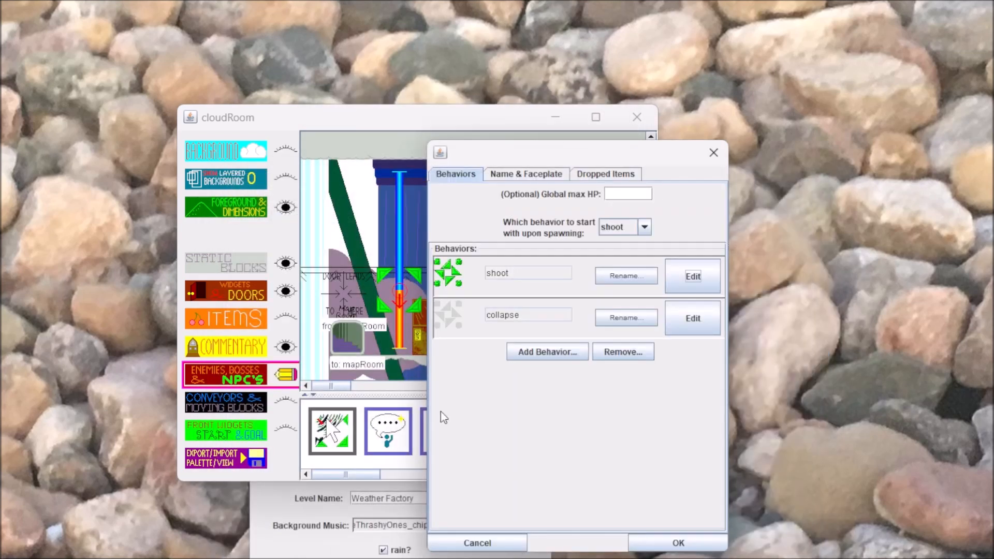
{"action": "left_click", "coordinate": [511, 540]}
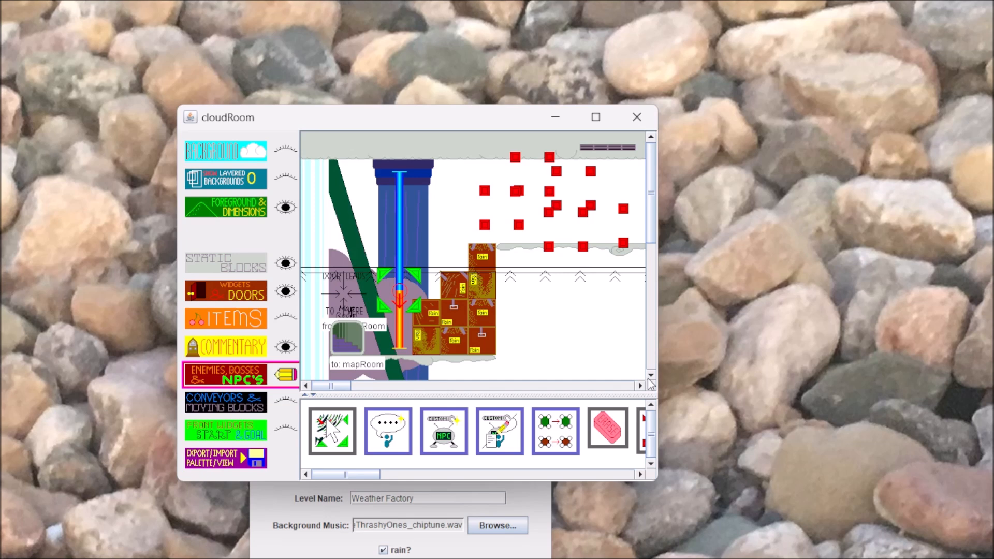
Step: Enlarge the cloudRoom window to examine the enemies placed in the room, then close the room
{"action": "left_click_drag", "start_coordinate": [657, 480], "coordinate": [801, 528]}
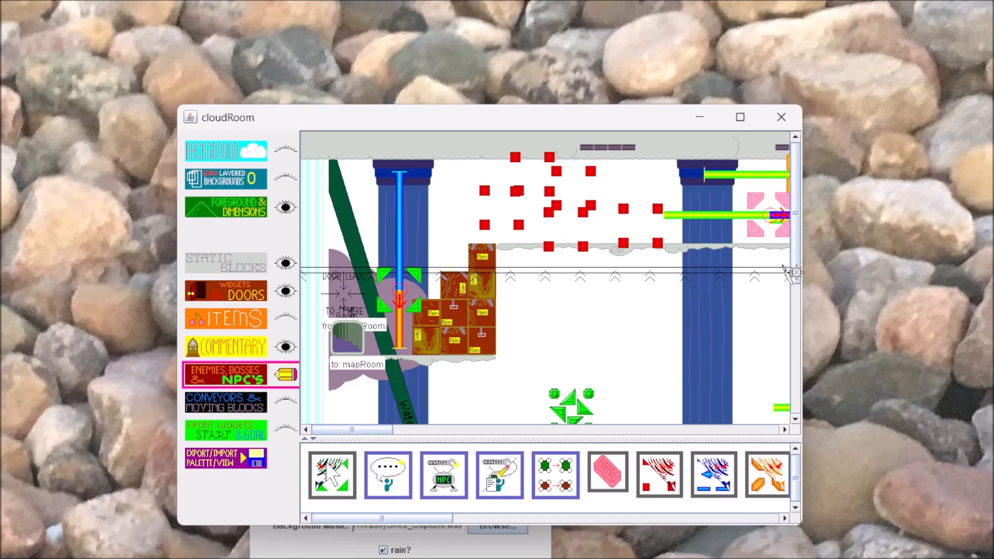
{"action": "scroll", "coordinate": [799, 265], "scroll_direction": "down", "scroll_amount": 1}
{"action": "scroll", "coordinate": [799, 265], "scroll_direction": "down", "scroll_amount": 3}
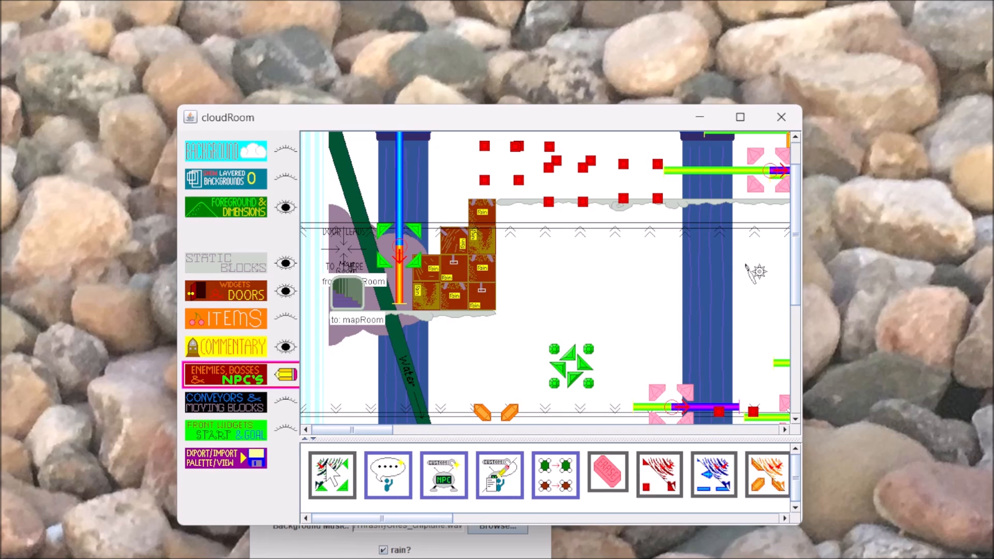
{"action": "scroll", "coordinate": [800, 233], "scroll_direction": "up", "scroll_amount": 3}
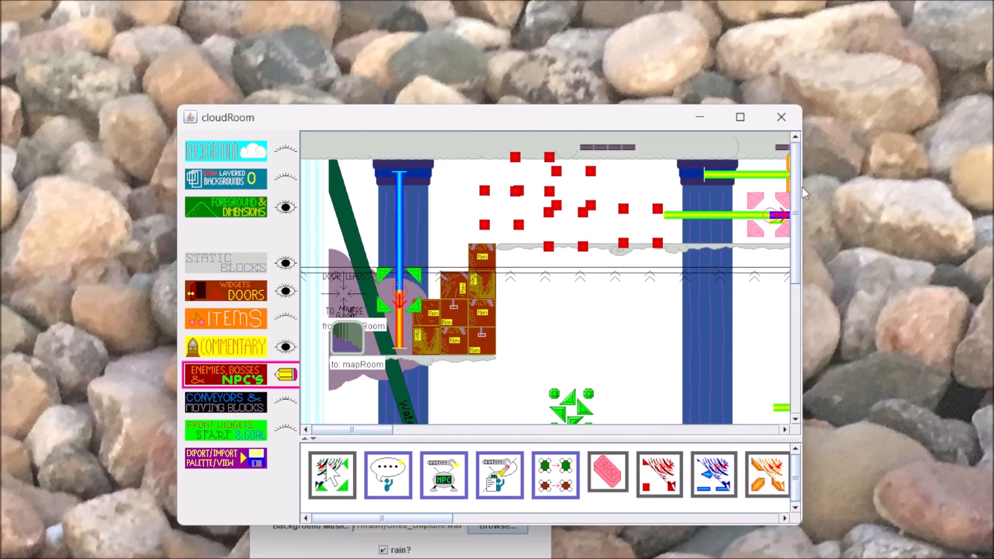
{"action": "mouse_move", "coordinate": [795, 189]}
{"action": "left_mouse_down"}
{"action": "mouse_move", "coordinate": [796, 216]}
{"action": "mouse_move", "coordinate": [801, 177]}
{"action": "left_mouse_up"}
{"action": "left_click_drag", "start_coordinate": [801, 524], "coordinate": [807, 550]}
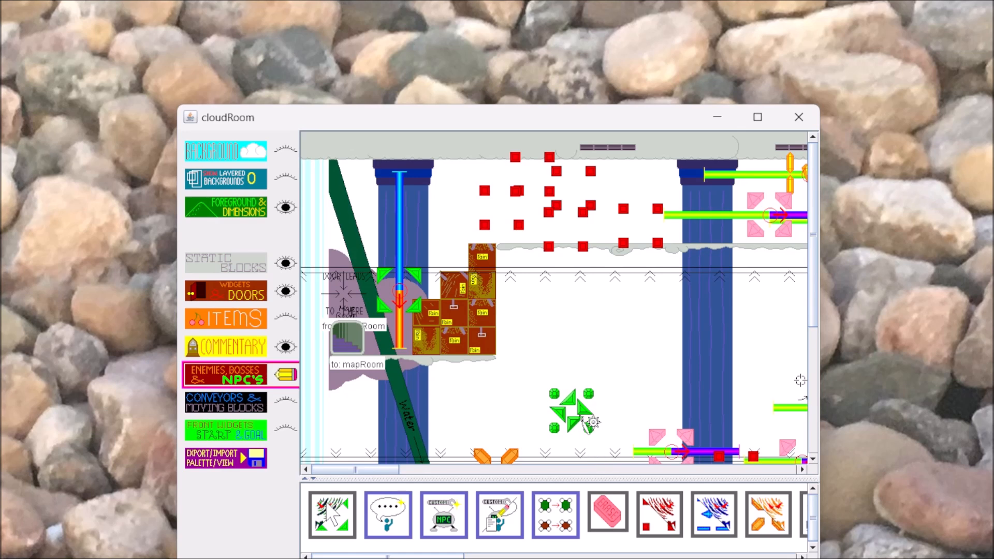
{"action": "left_click", "coordinate": [797, 119]}
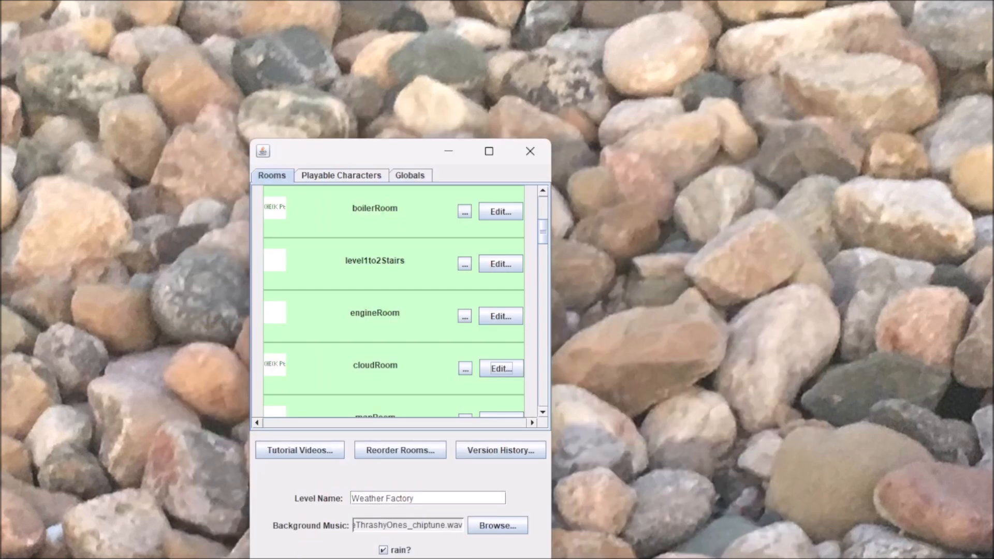